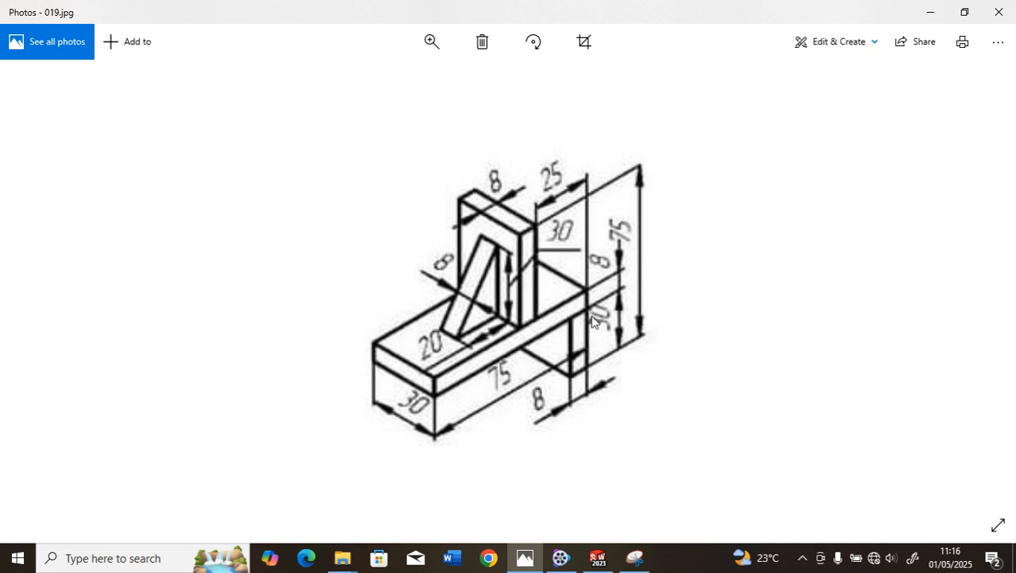
- Switch to SOLIDWORKS and create a new part document
click(598, 557)
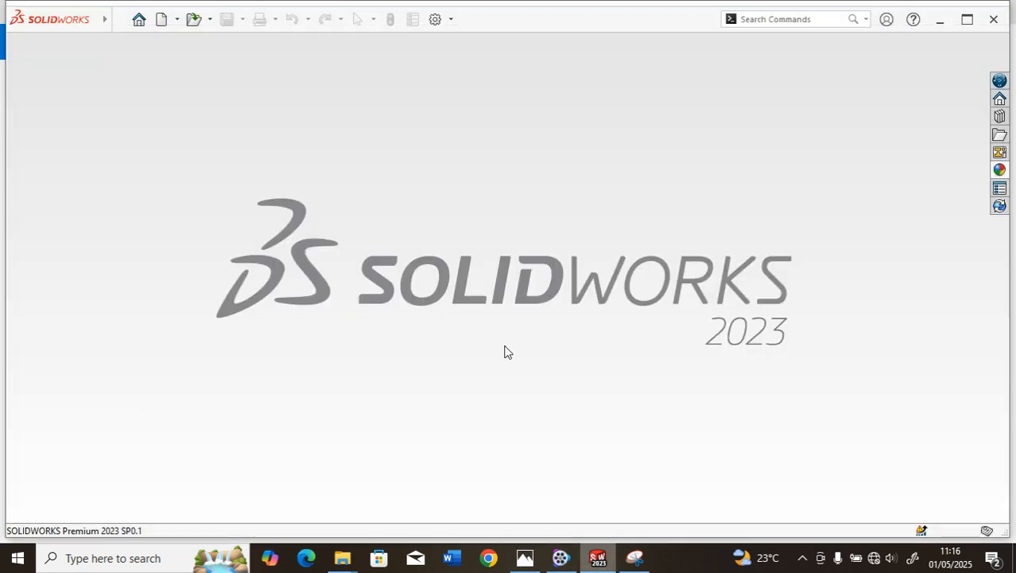
click(161, 19)
click(383, 250)
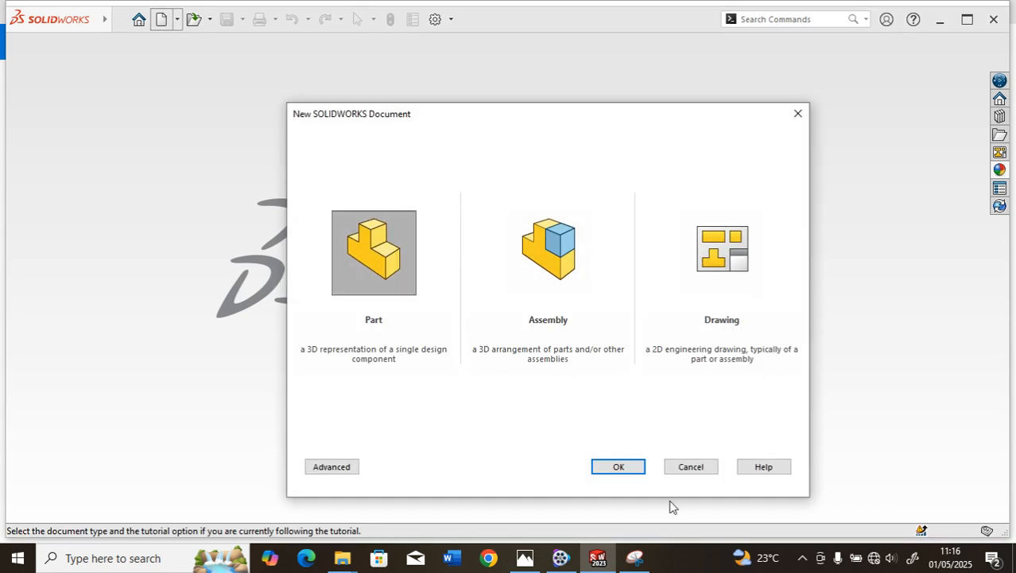
click(609, 467)
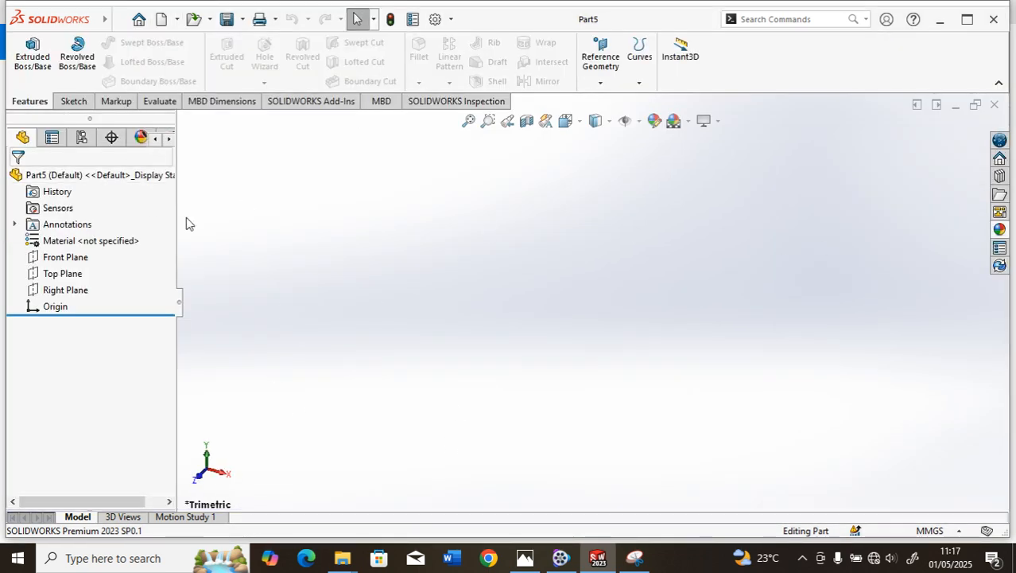
- Orient the view normal to the Right Plane and start a sketch on it
click(63, 291)
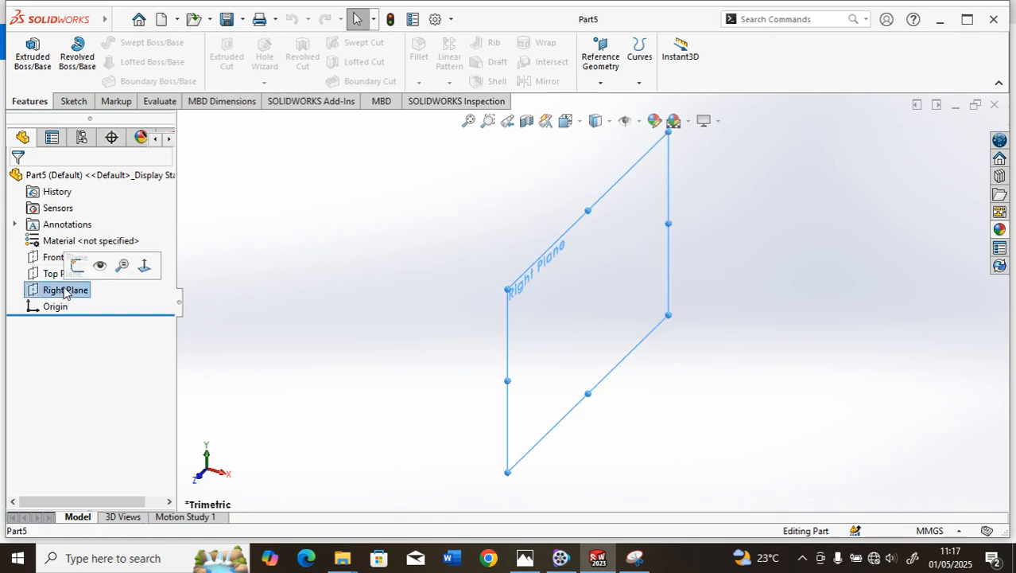
click(140, 269)
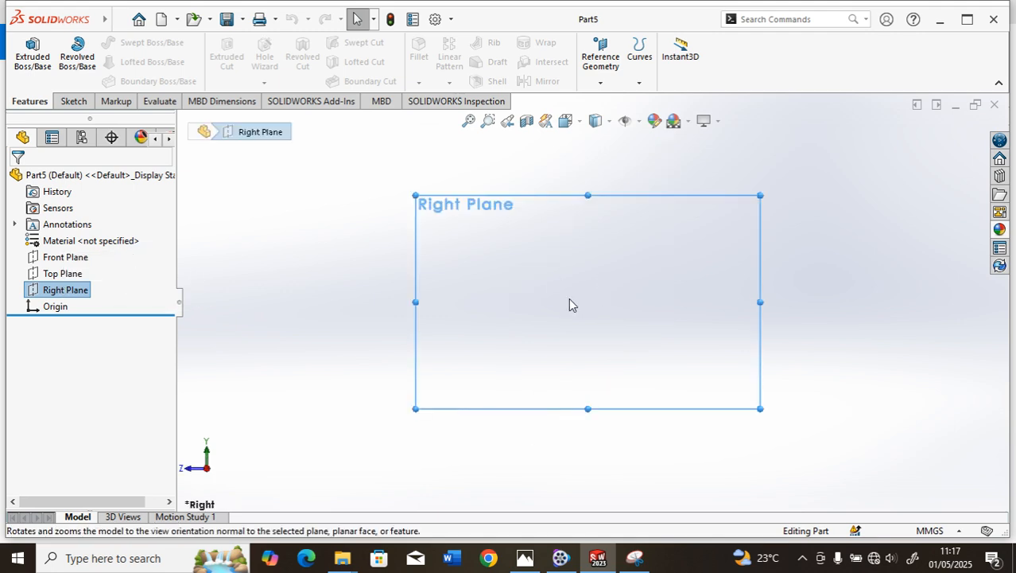
click(71, 102)
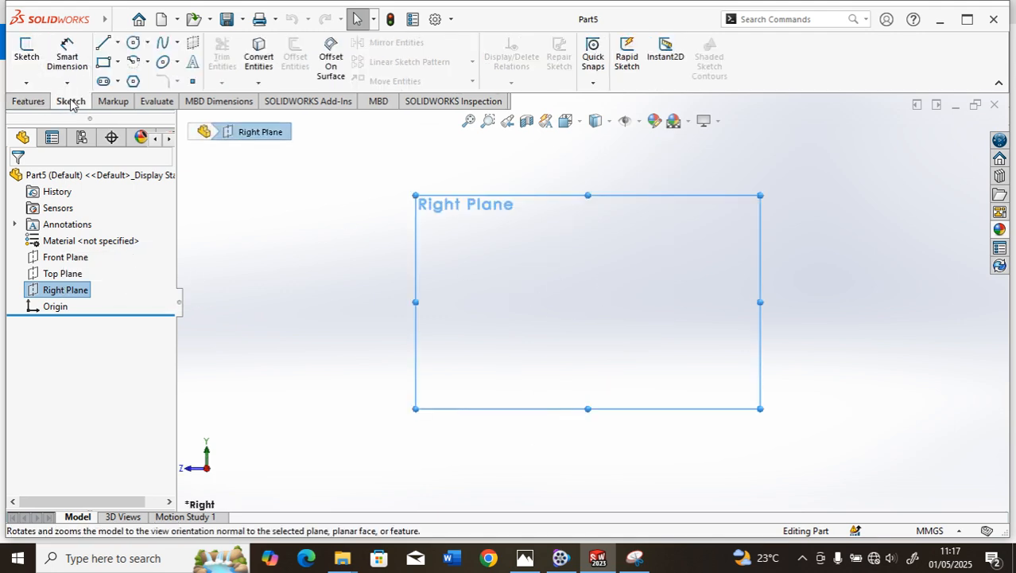
click(27, 51)
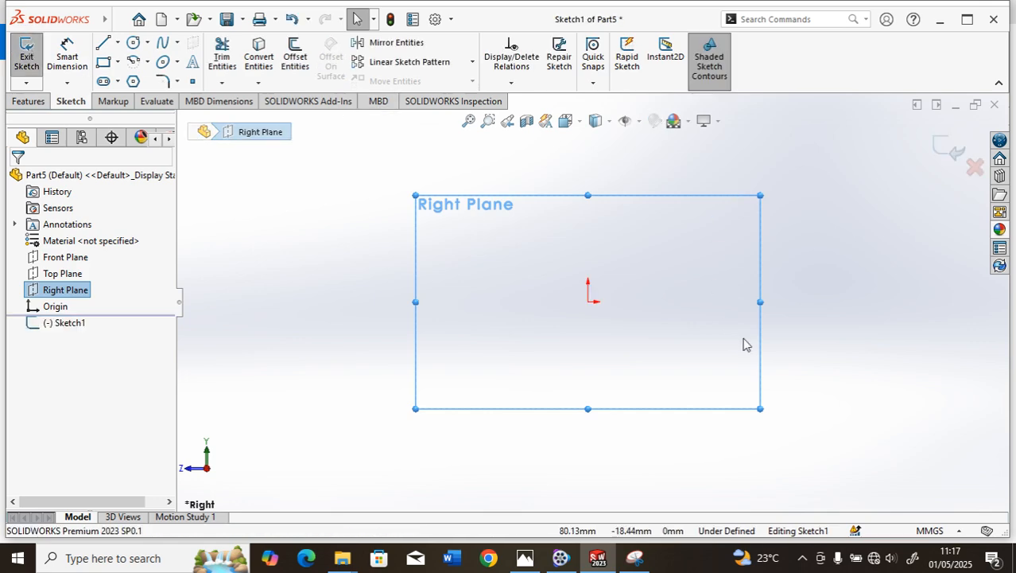
- Sketch a narrow upright corner rectangle about 6.6 mm wide and 31.5 mm tall, below and to the right of the origin
scroll(656, 289, down, 2)
scroll(668, 288, up, 2)
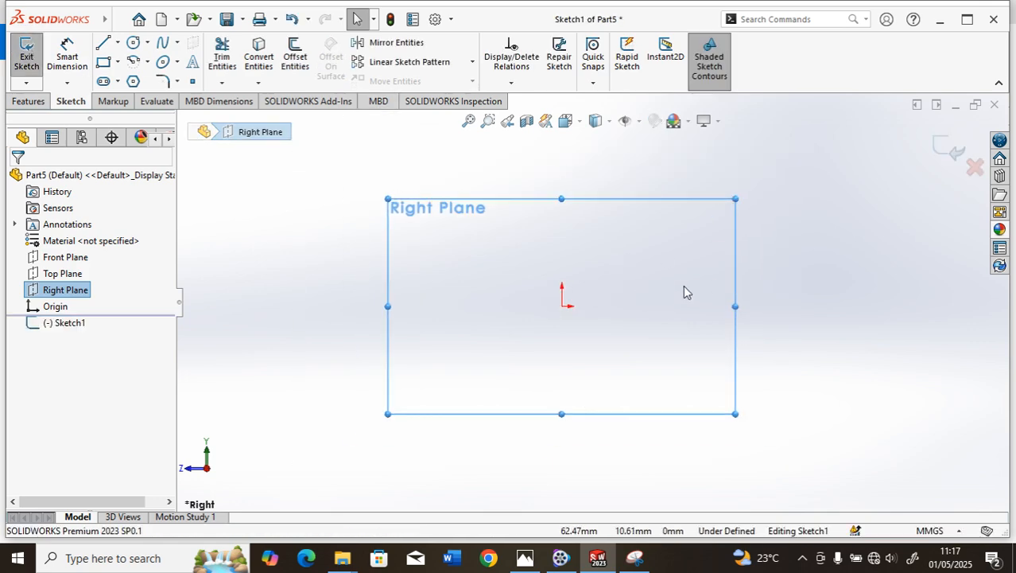
scroll(684, 288, down, 2)
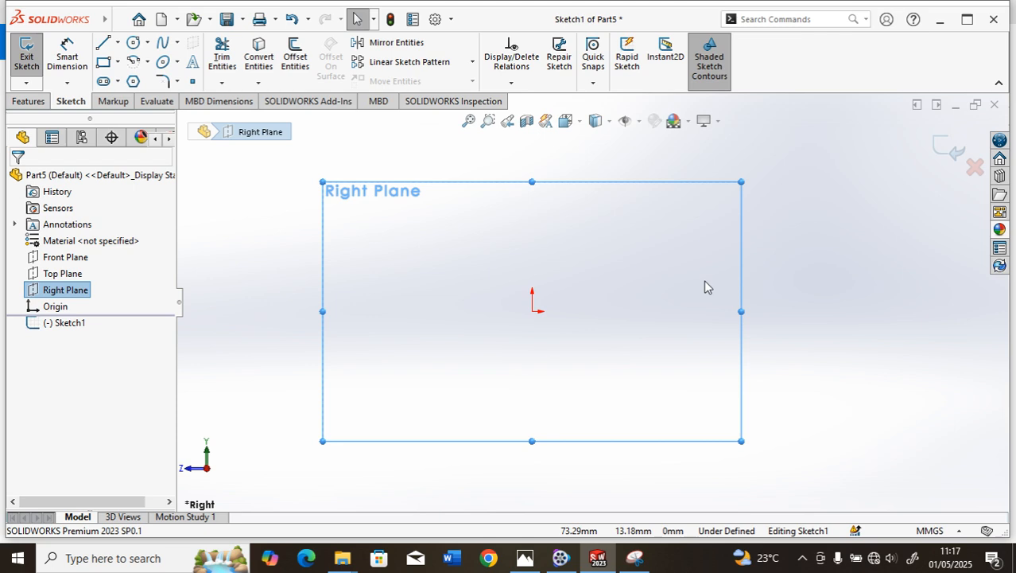
click(103, 63)
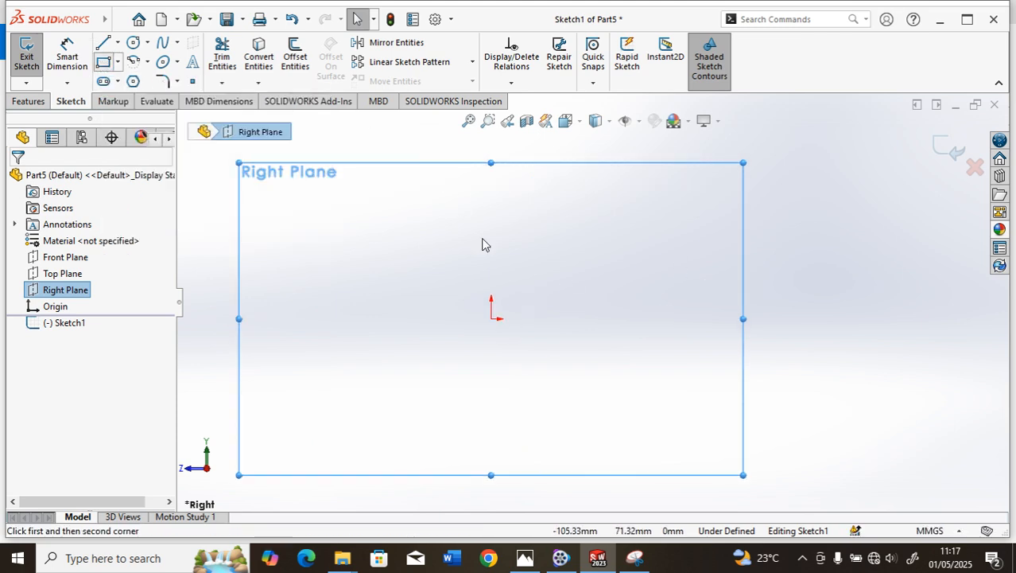
click(598, 420)
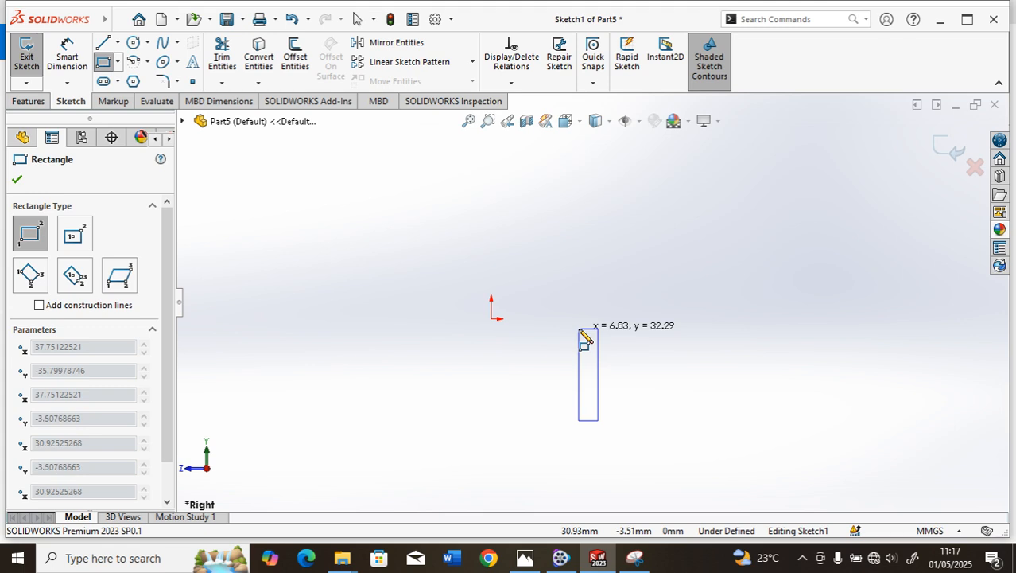
click(579, 330)
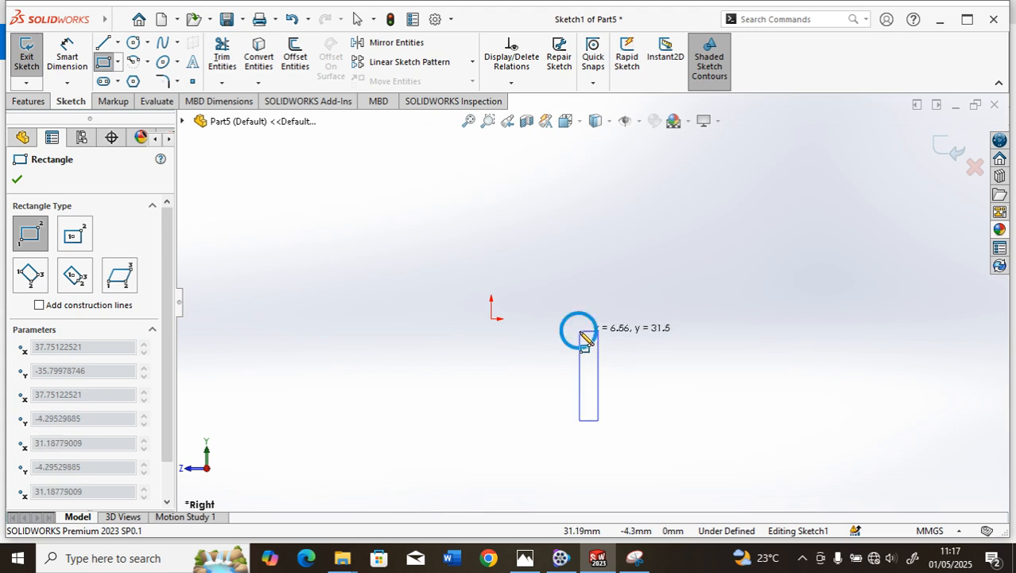
click(70, 57)
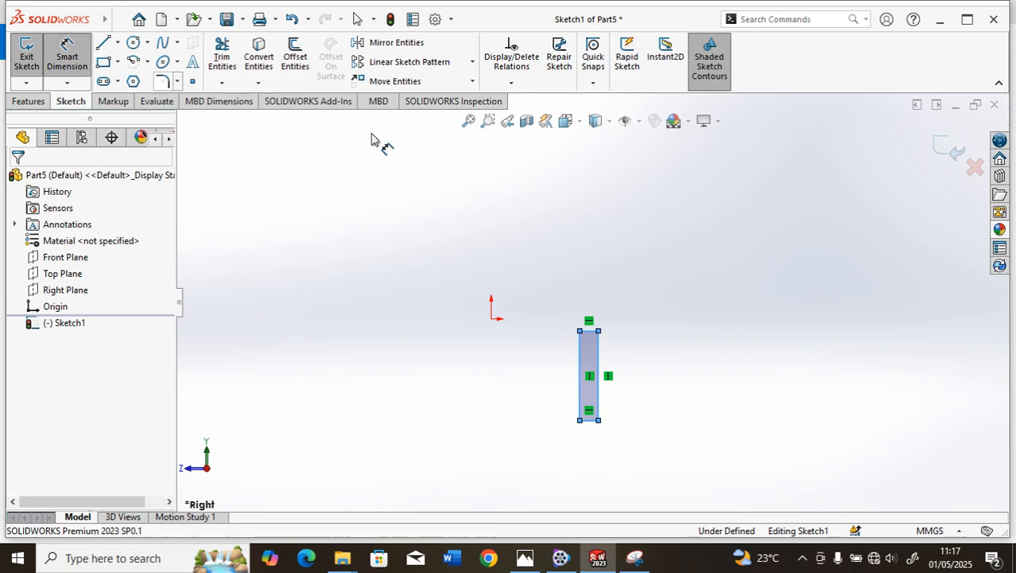
scroll(601, 422, down, 3)
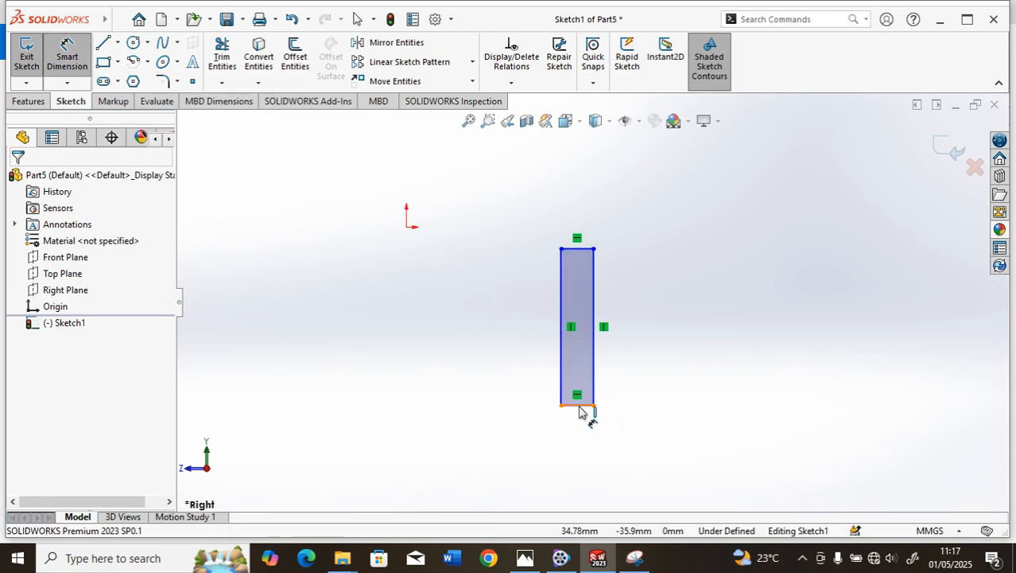
click(581, 405)
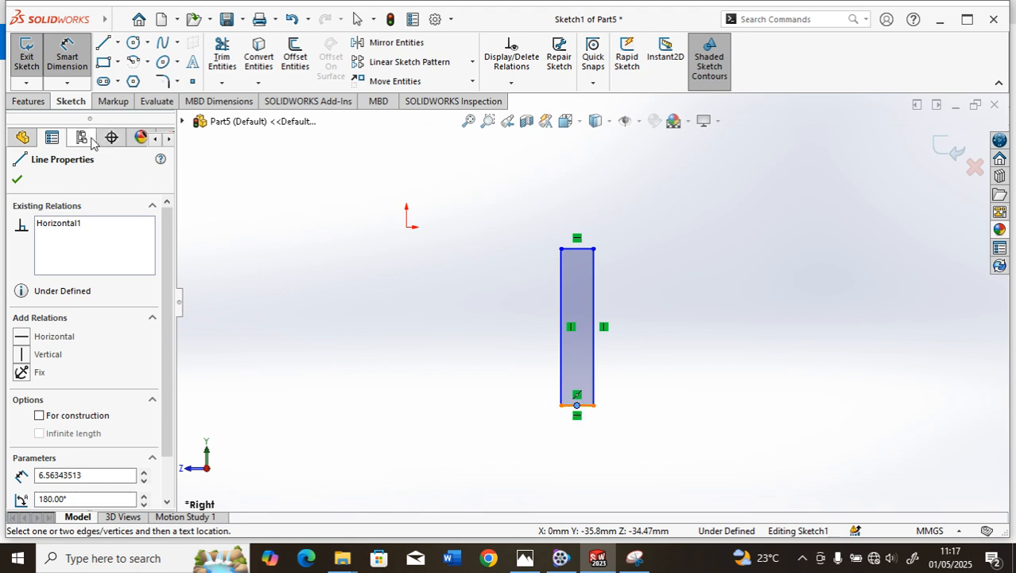
click(594, 357)
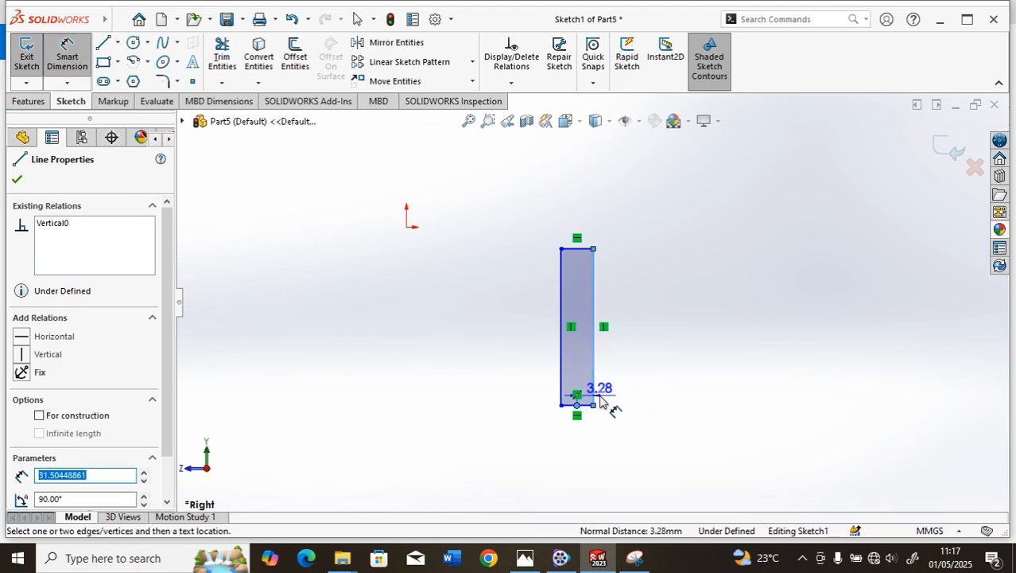
scroll(606, 404, down, 2)
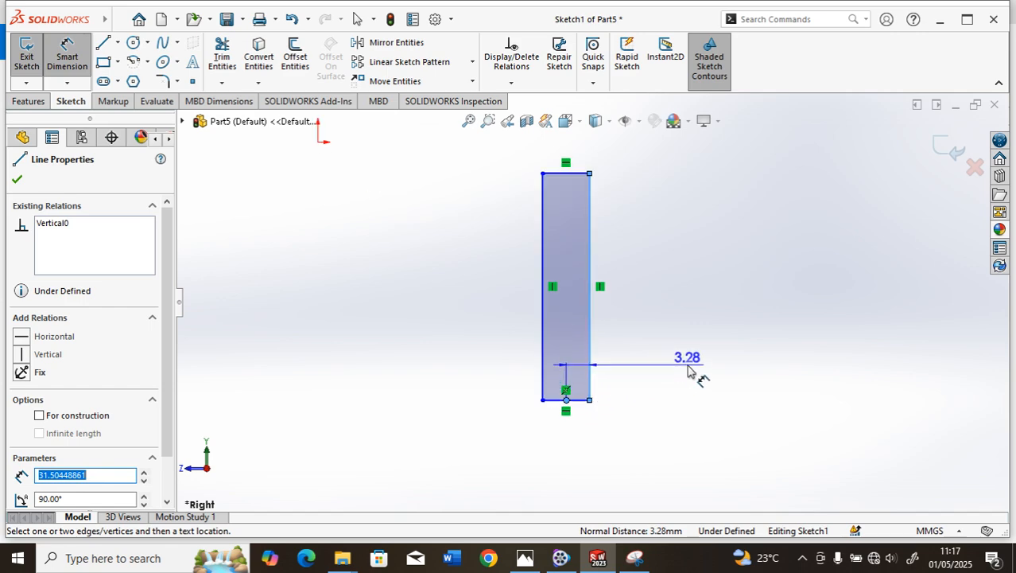
click(66, 56)
scroll(561, 412, down, 1)
click(673, 378)
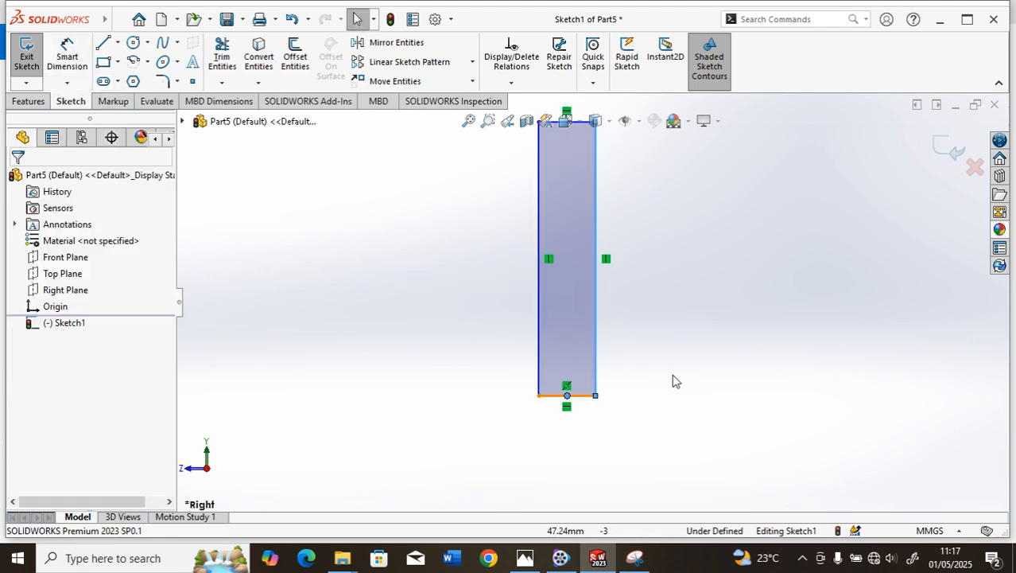
- Dimension the bottom edge of the upright rectangle and set its width to 8 mm
click(69, 54)
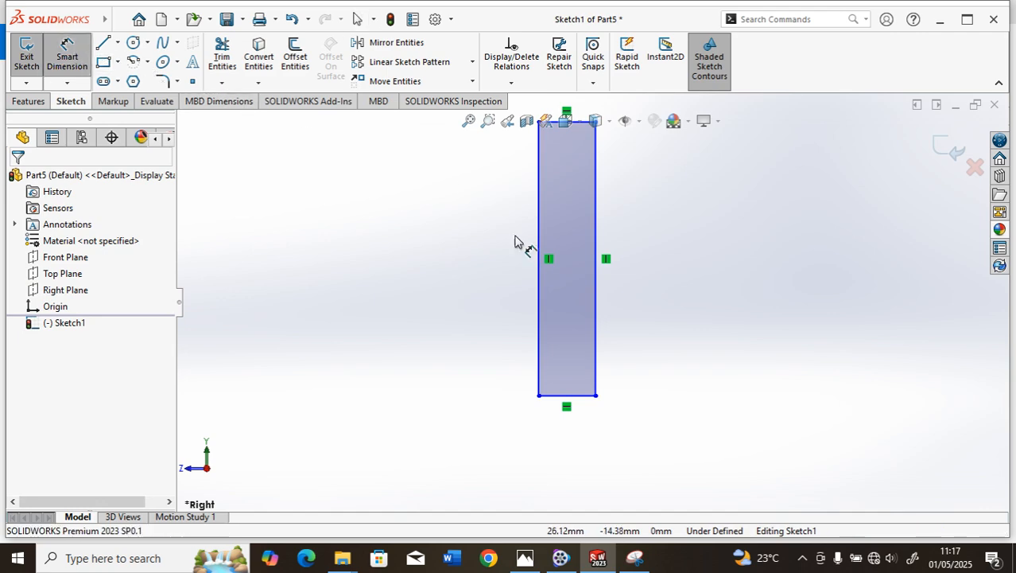
scroll(557, 354, down, 2)
click(635, 442)
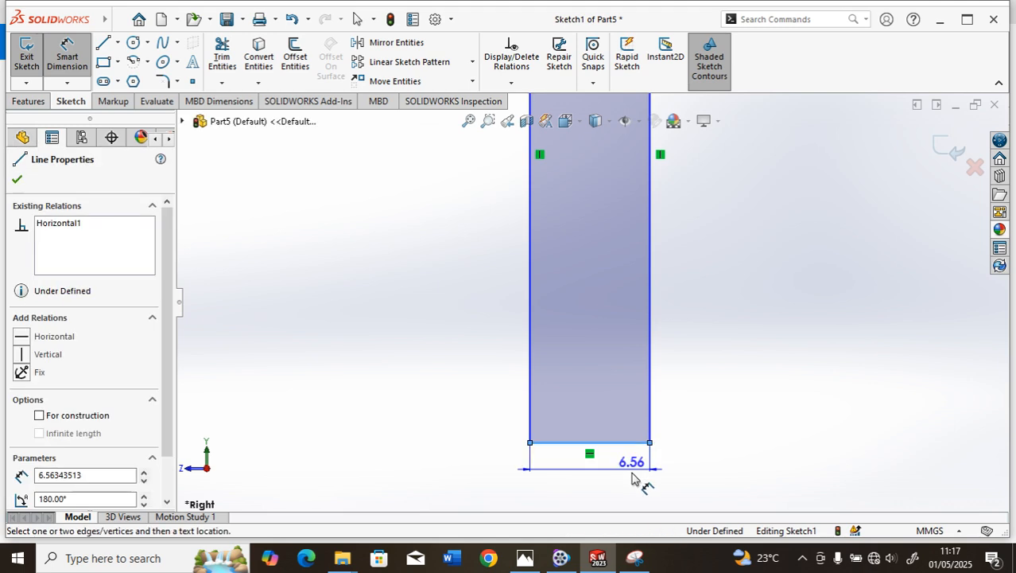
click(636, 474)
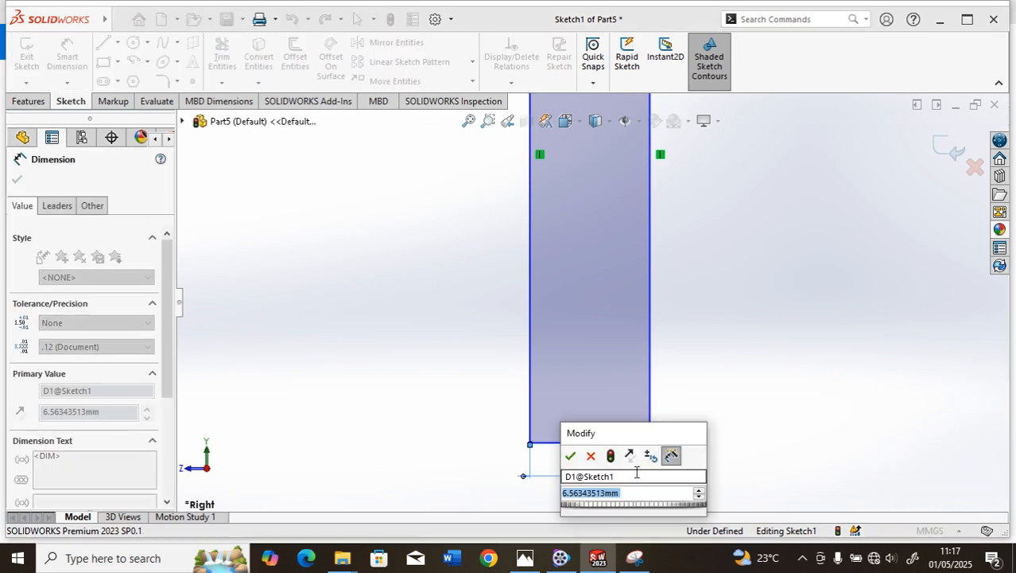
text(8)
key(Return)
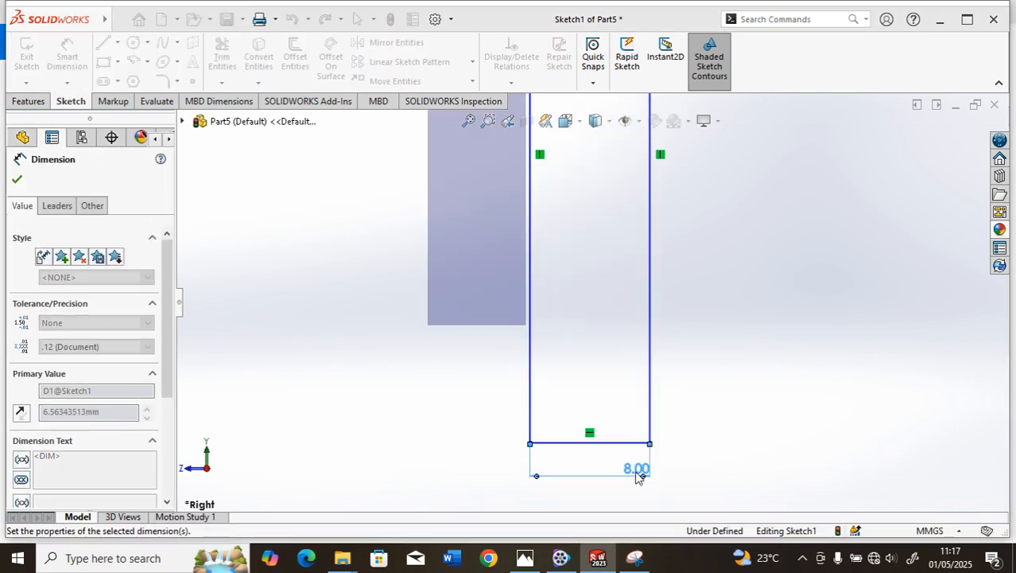
- Dimension the right vertical edge of the upright rectangle and set its height to 30 mm
scroll(658, 379, up, 5)
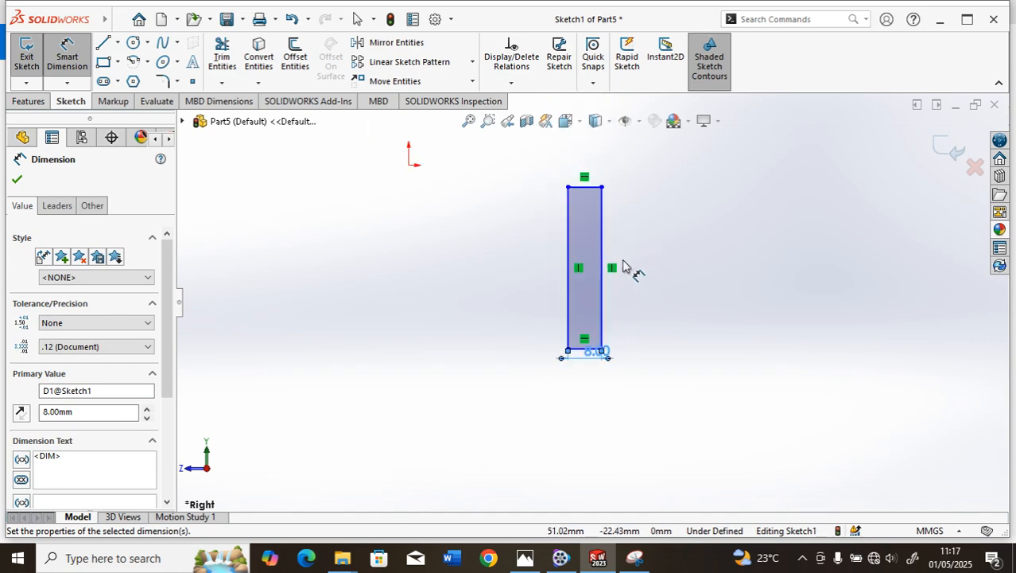
click(602, 303)
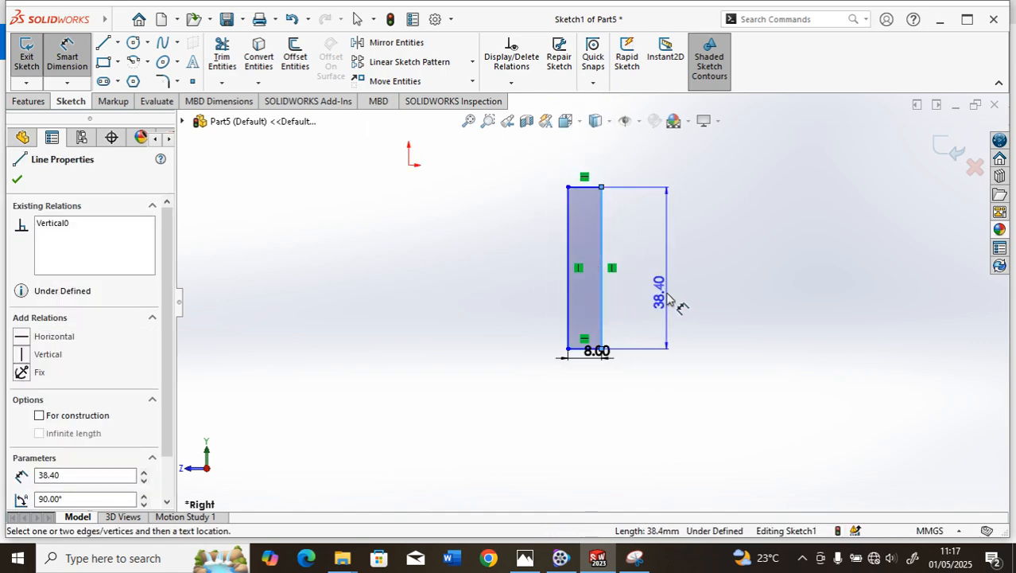
click(668, 298)
text(30)
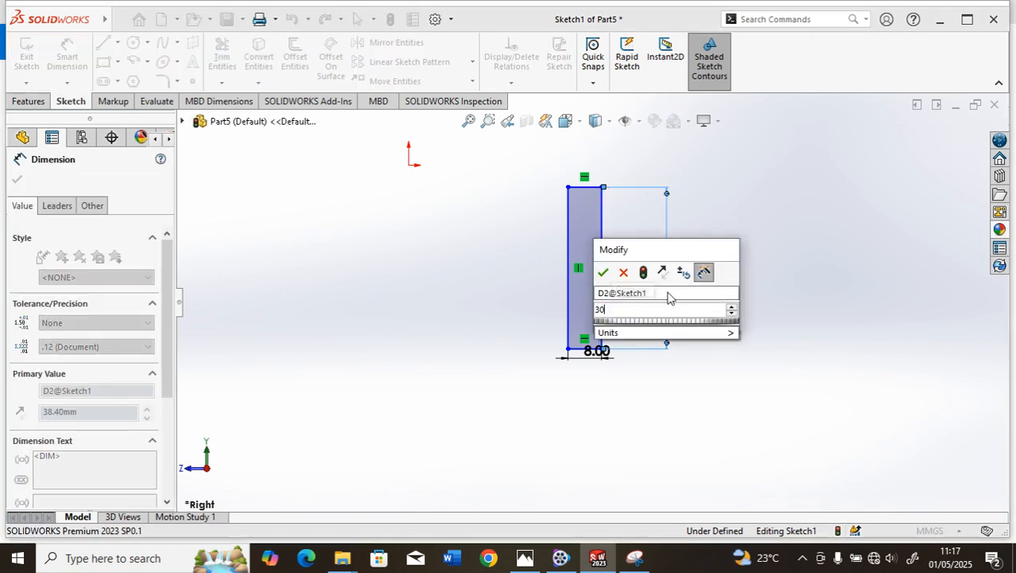
key(Return)
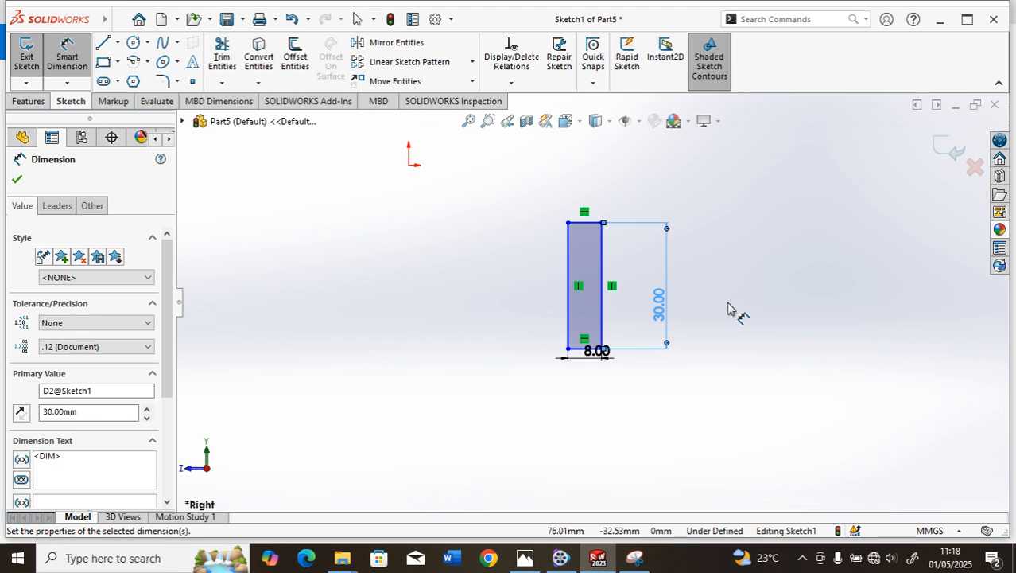
- Sketch a horizontal corner rectangle about 76 mm by 9.5 mm, extending left and up from the upright rectangle's top-right corner
scroll(604, 270, up, 3)
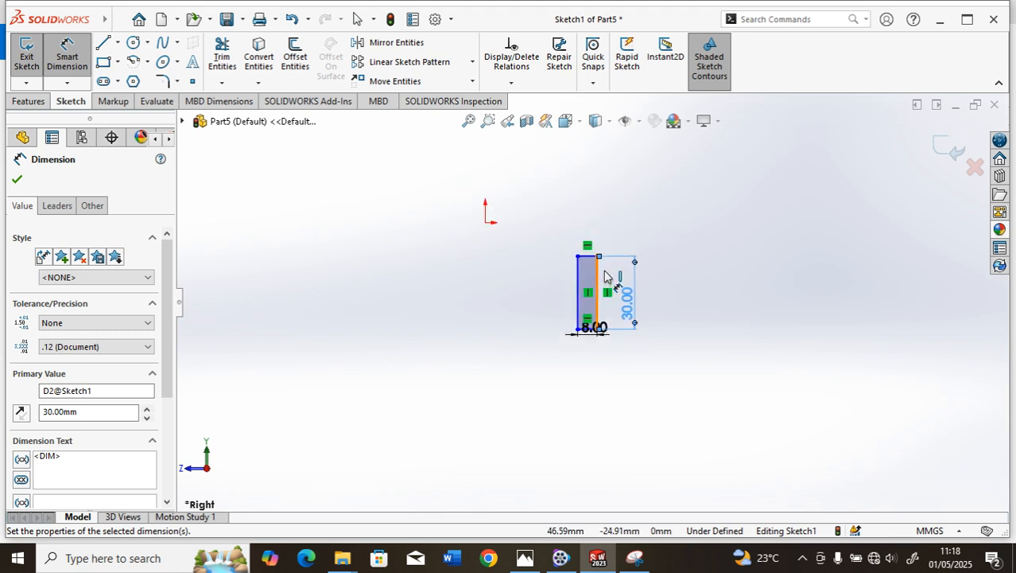
scroll(590, 230, down, 2)
scroll(590, 230, down, 1)
click(102, 61)
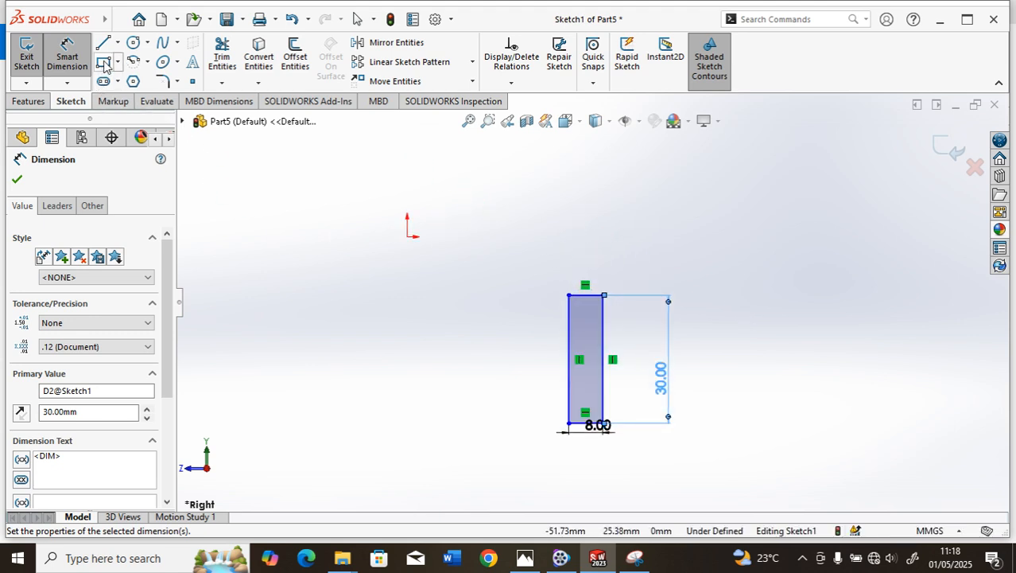
click(603, 295)
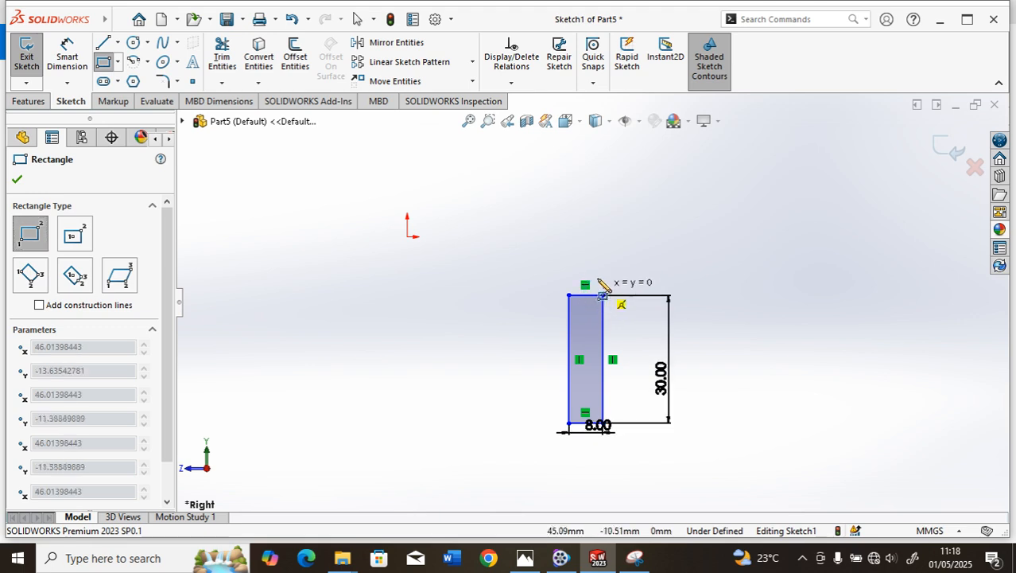
scroll(306, 284, up, 2)
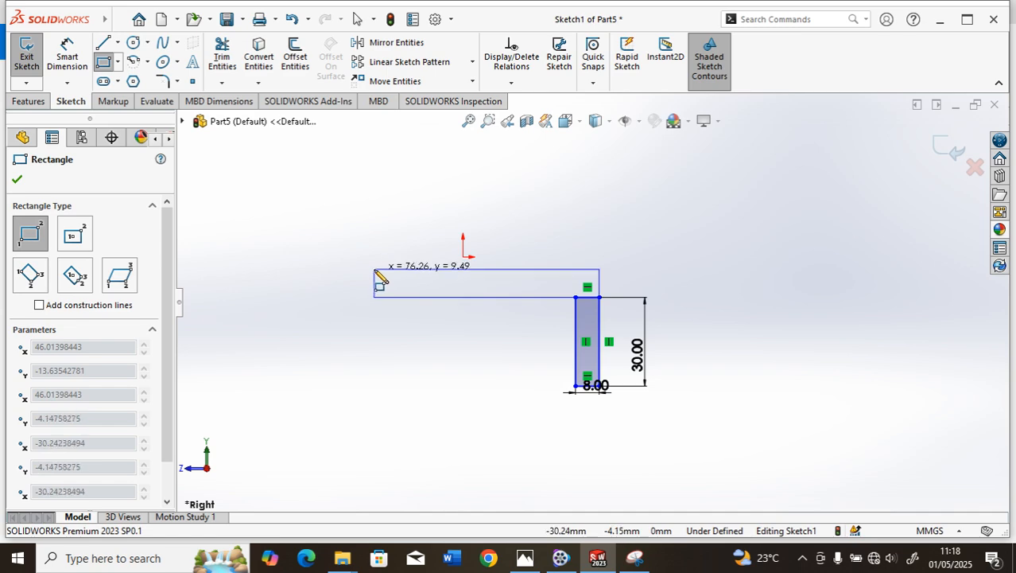
click(375, 271)
- Dimension the left edge of the horizontal rectangle and set its thickness to 8 mm
scroll(416, 284, down, 3)
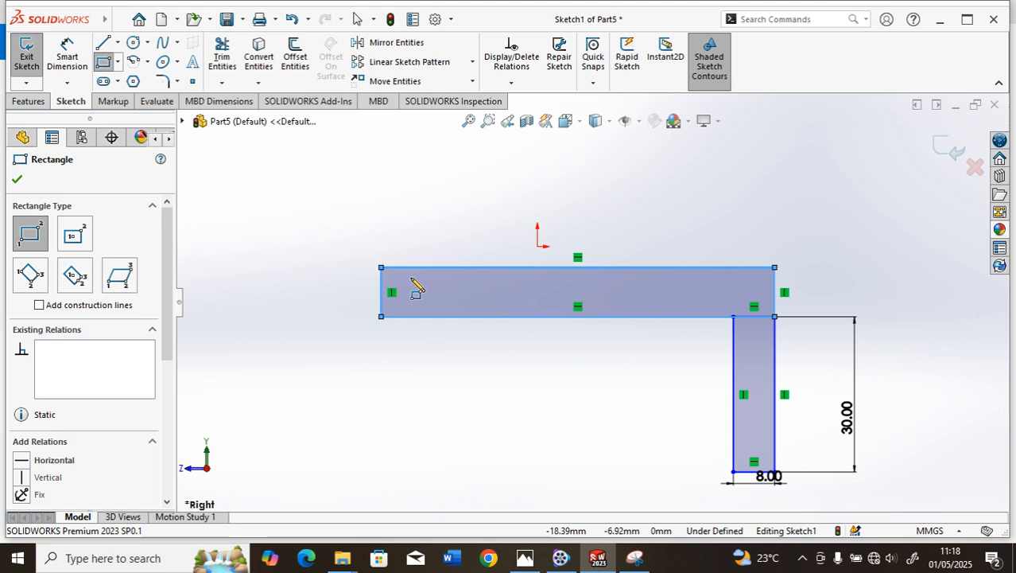
click(65, 48)
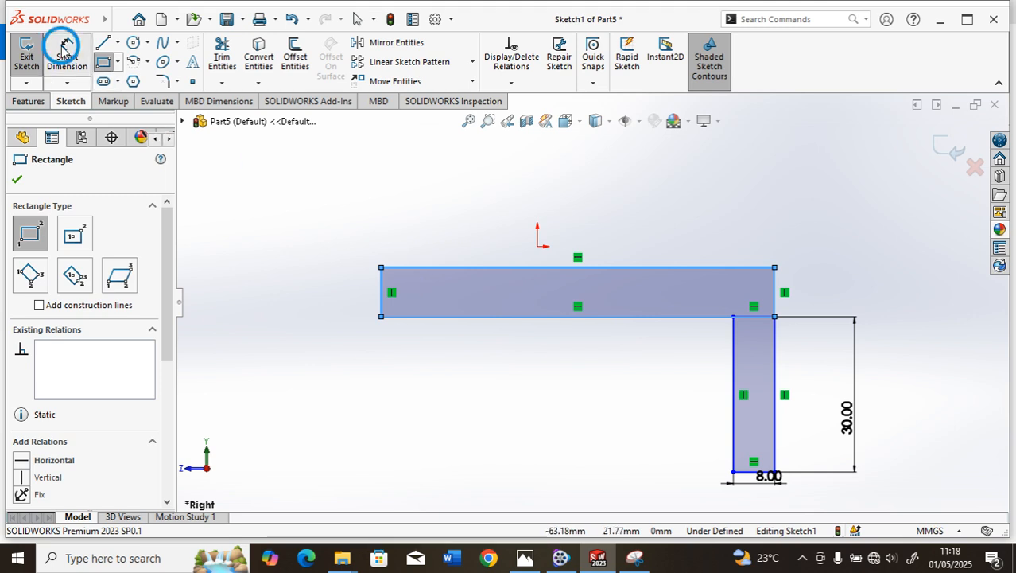
click(381, 301)
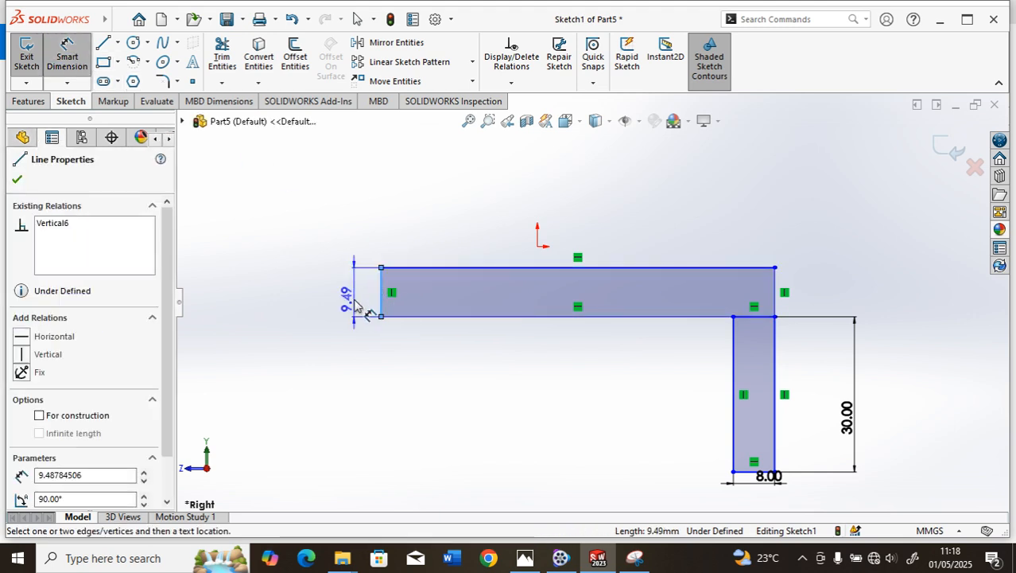
click(358, 306)
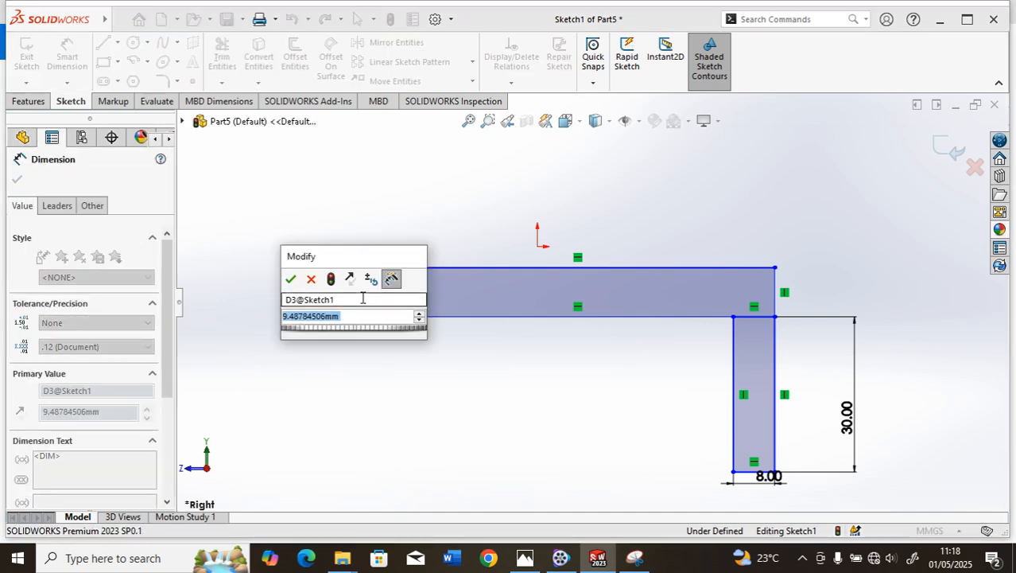
text(8)
key(Return)
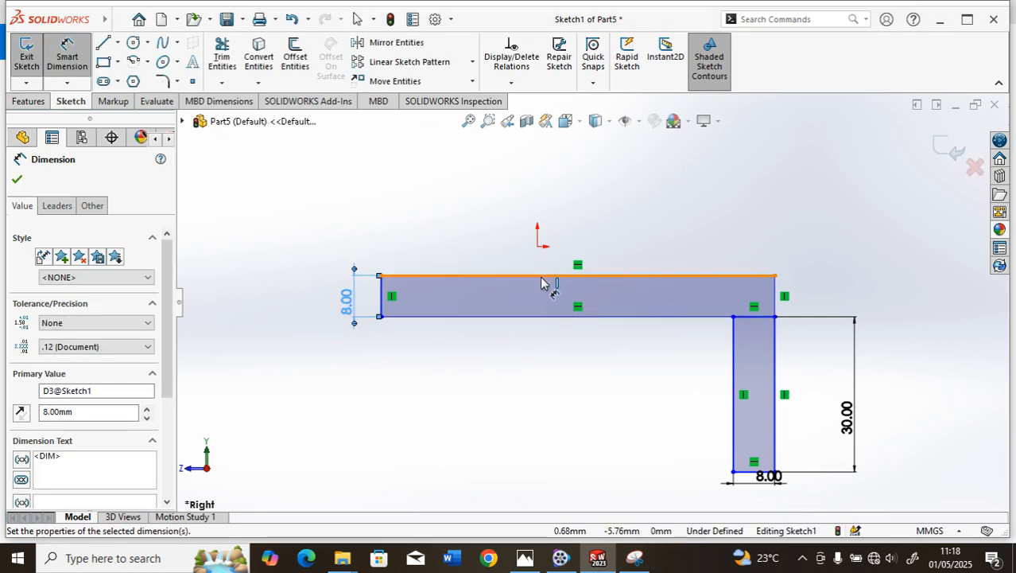
- Dimension the bottom edge of the horizontal rectangle and set its length to 75 mm
click(540, 318)
click(547, 362)
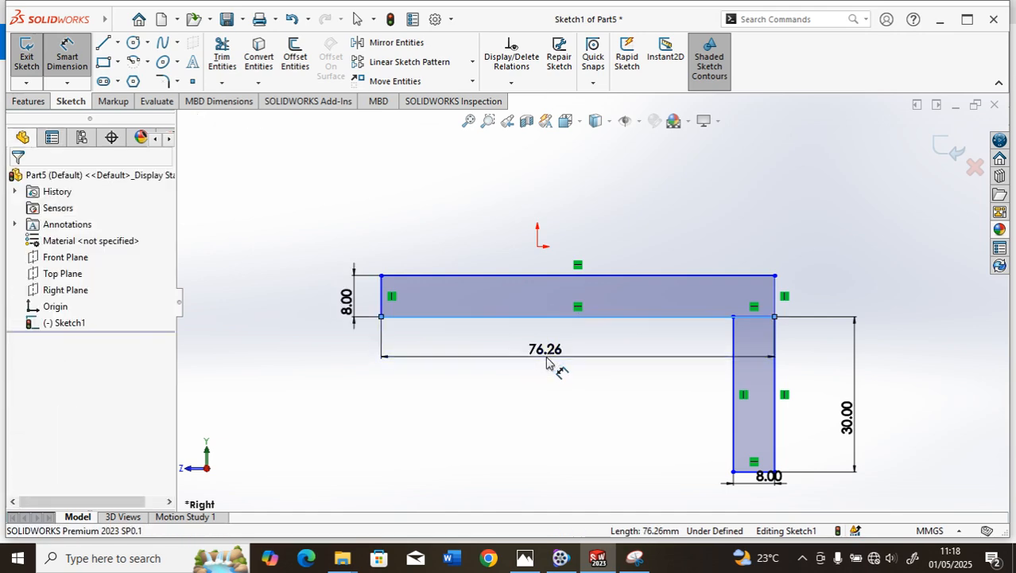
text(7)
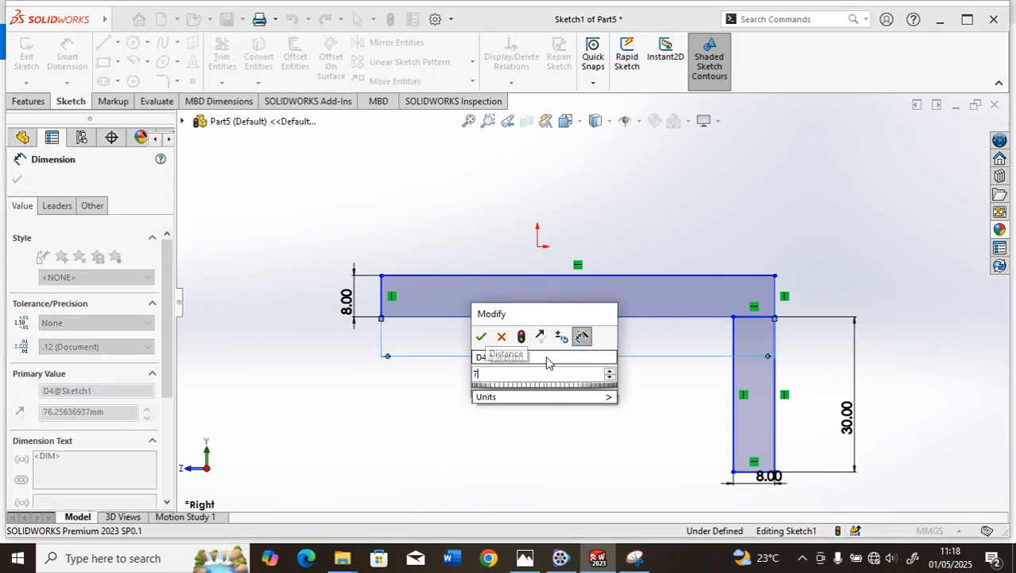
text(5)
key(Return)
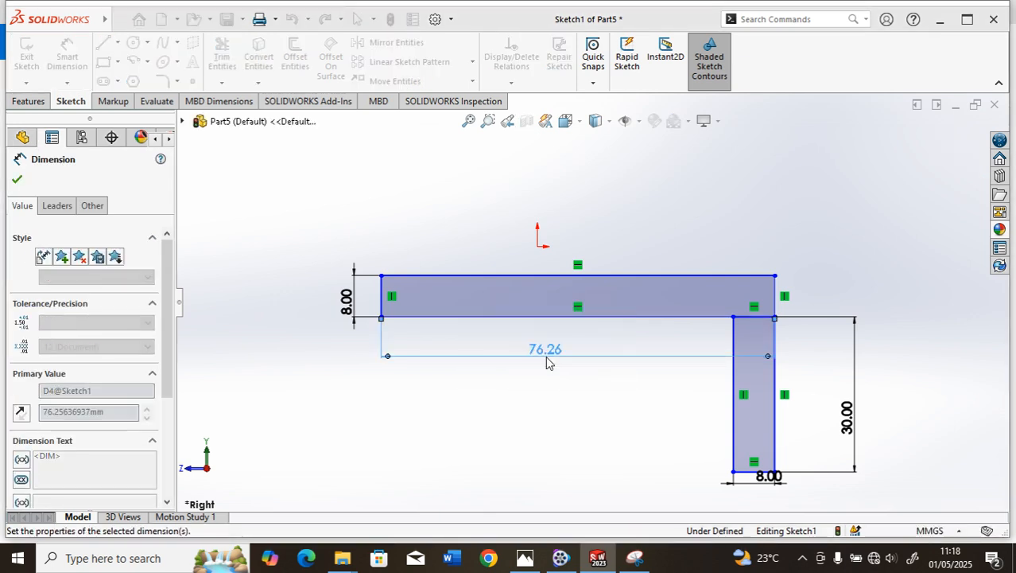
- Check the reference drawing in Photos, and in SOLIDWORKS sketch an upright corner rectangle about 7 mm by 35 mm on the horizontal rectangle's top edge
scroll(620, 318, up, 3)
scroll(636, 254, down, 2)
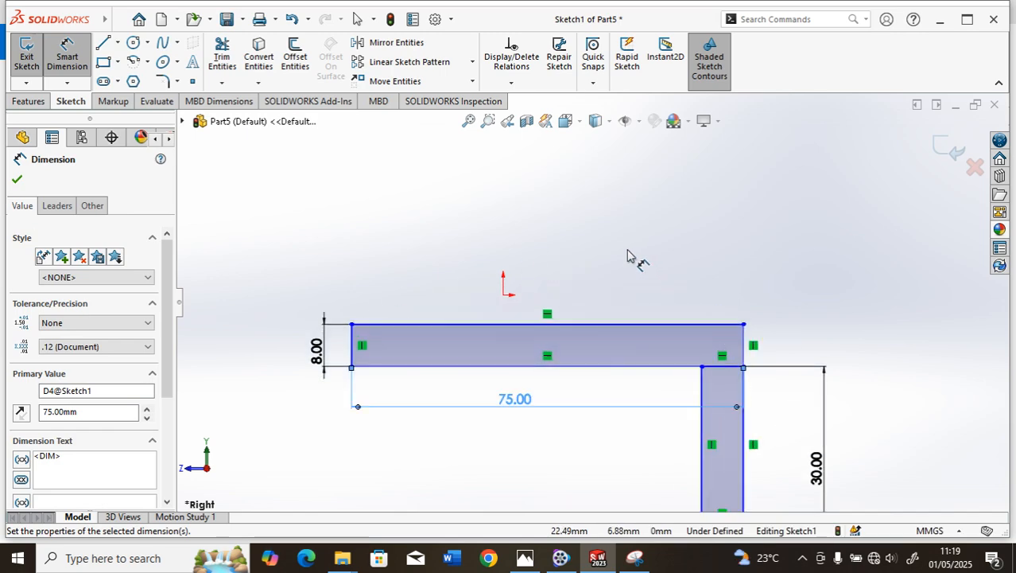
scroll(567, 354, down, 1)
scroll(552, 346, up, 1)
scroll(555, 346, up, 1)
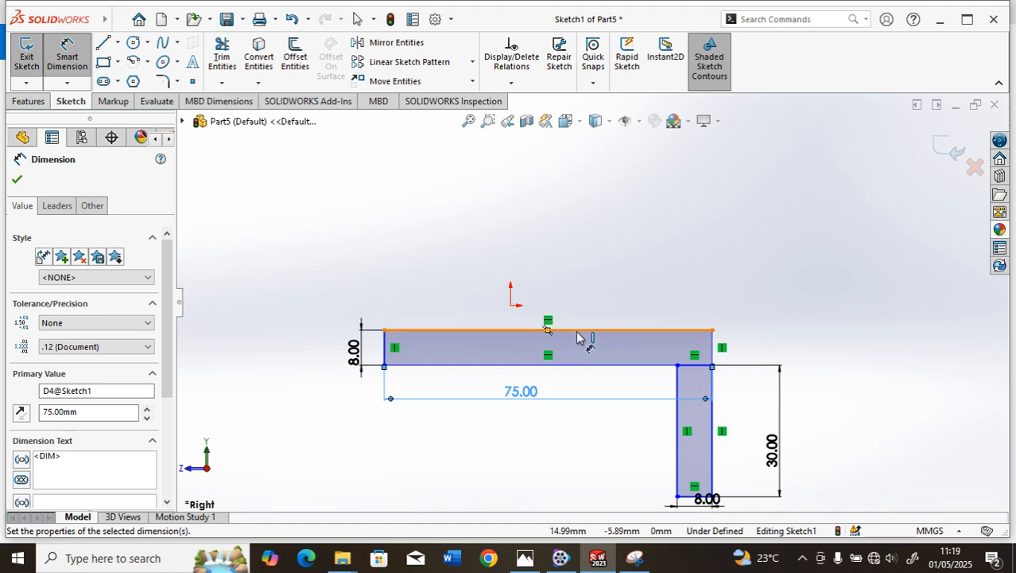
scroll(578, 337, up, 1)
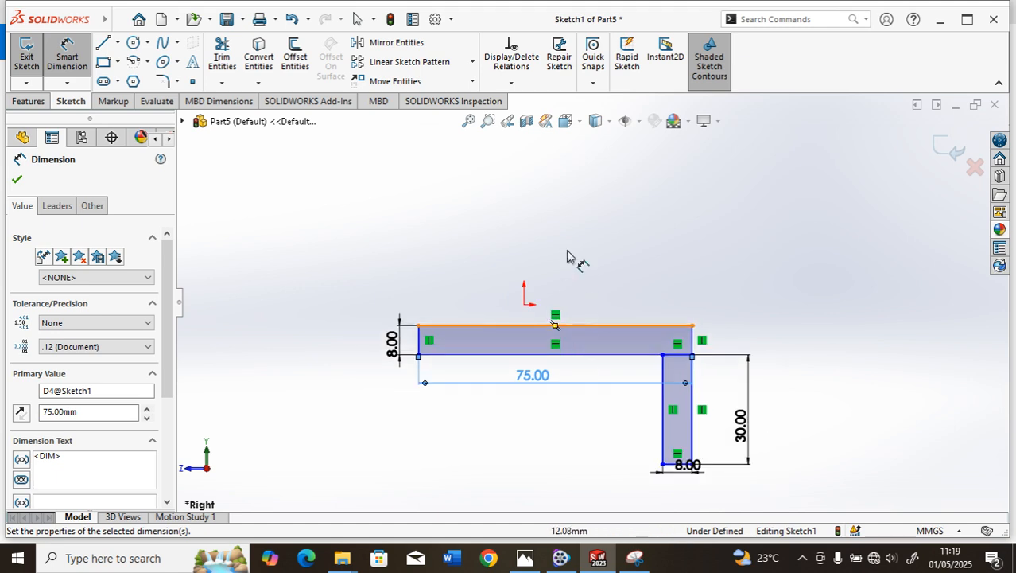
click(525, 558)
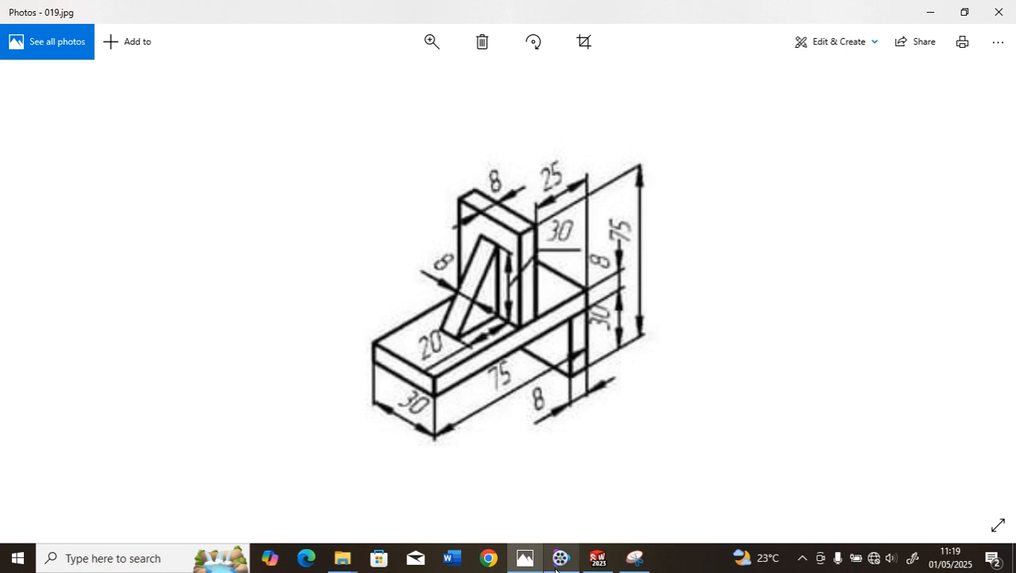
click(598, 557)
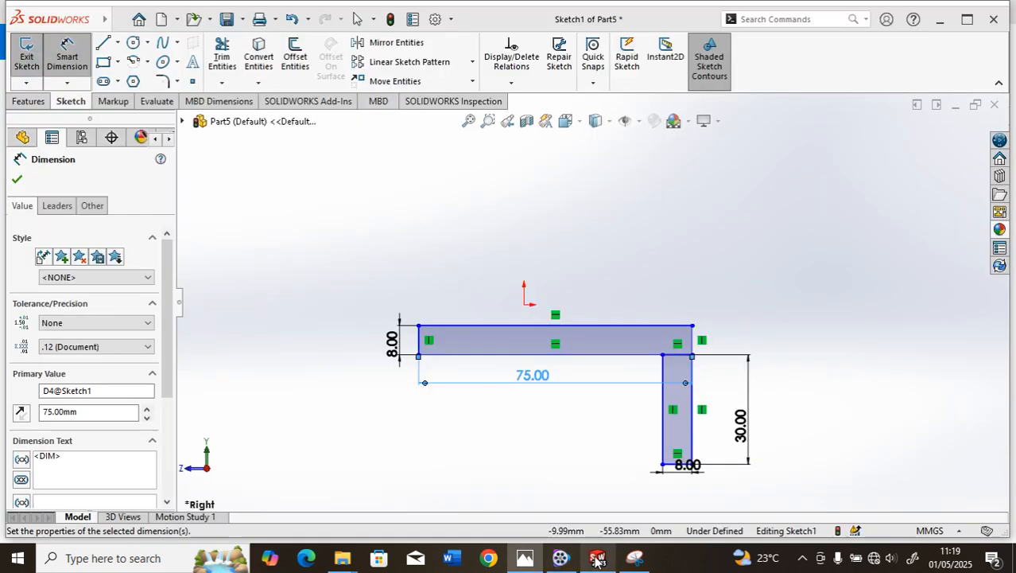
click(103, 64)
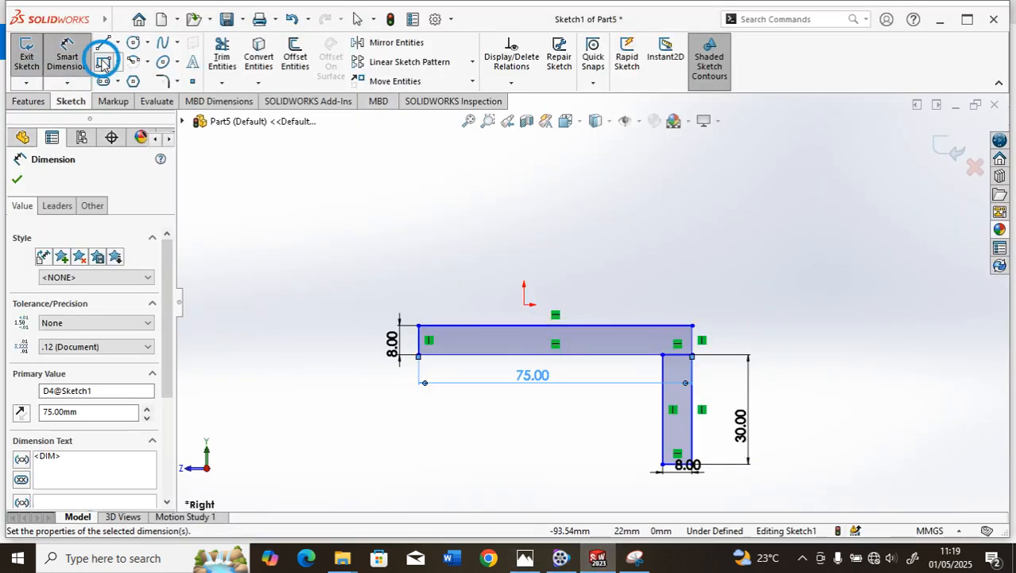
click(607, 325)
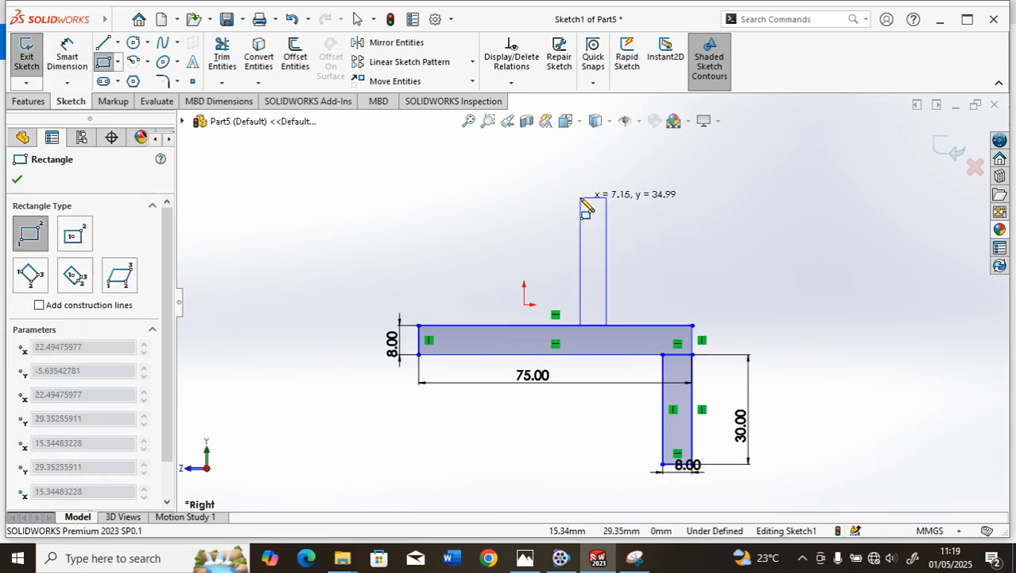
click(581, 197)
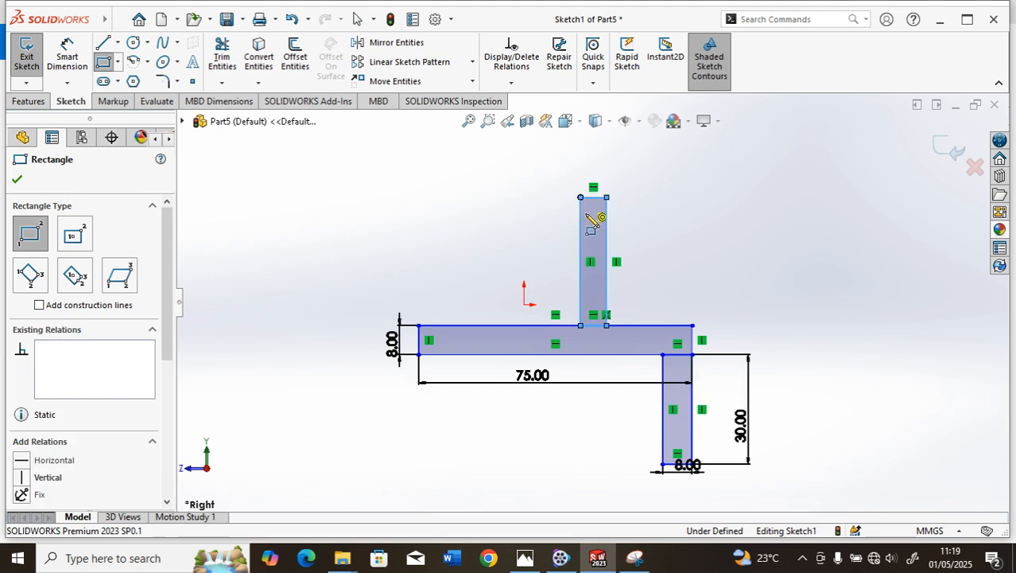
- Dimension the top edge of the upper upright rectangle and set its width to 8 mm
click(67, 53)
scroll(600, 207, down, 3)
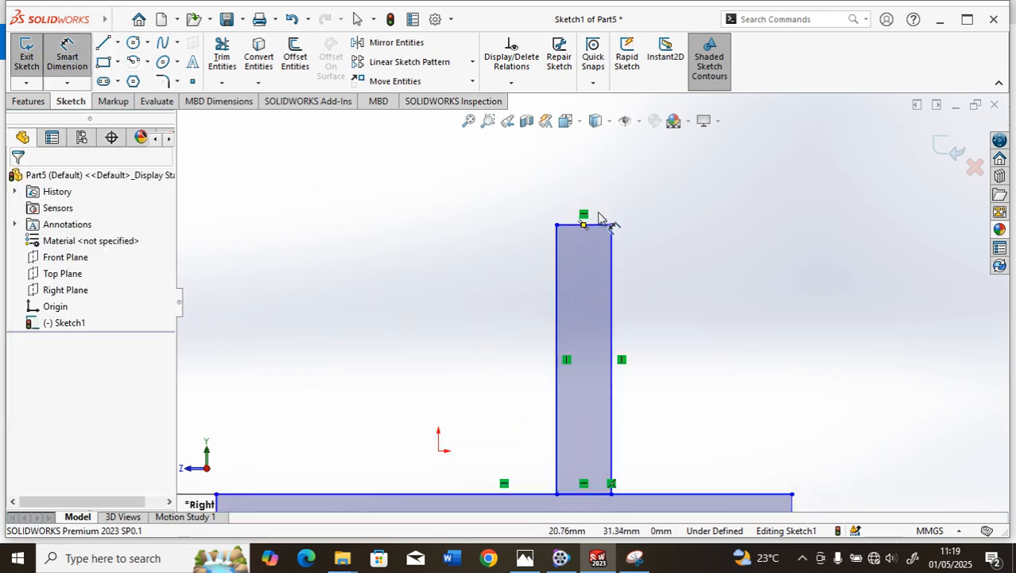
click(600, 208)
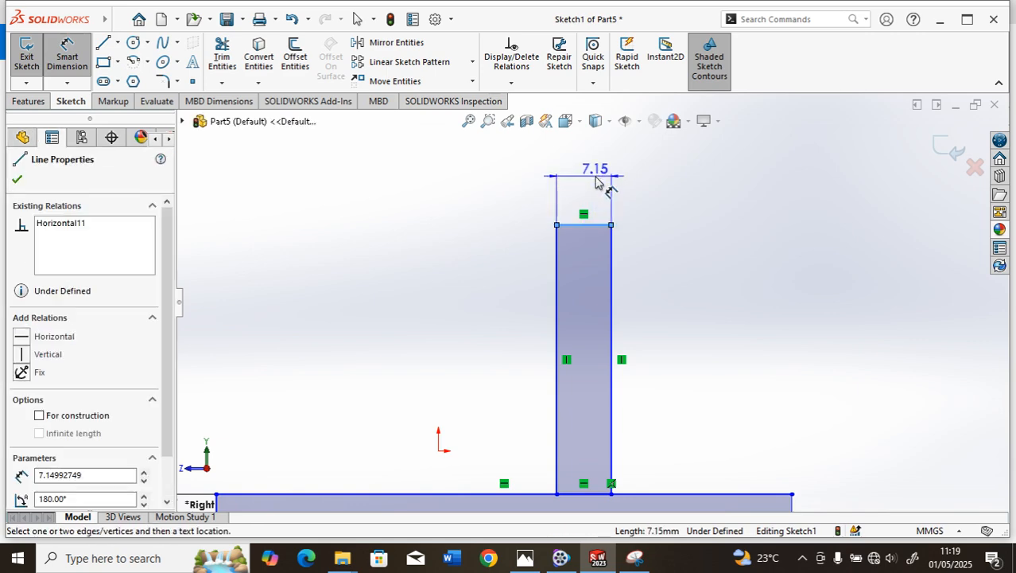
click(598, 181)
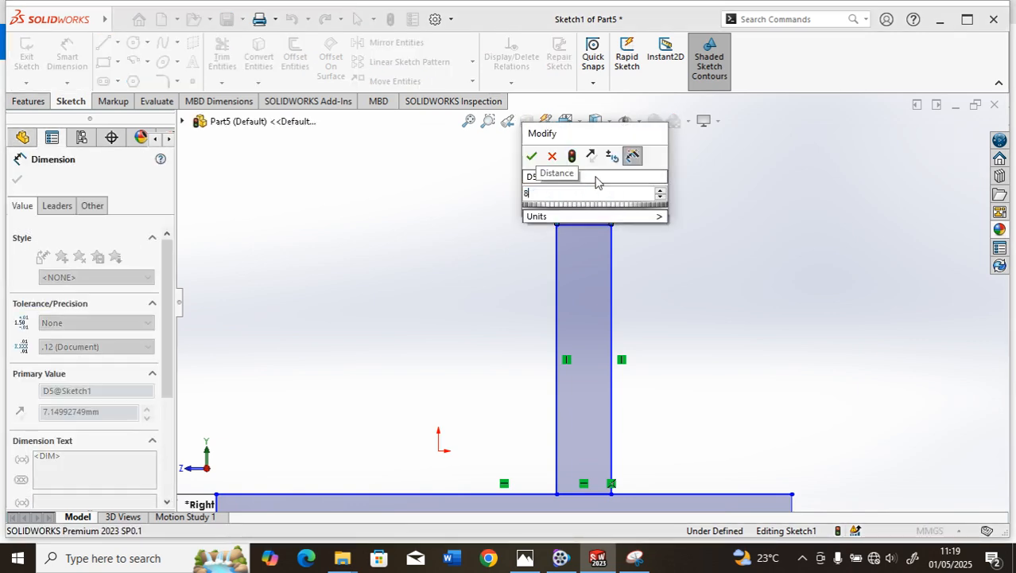
key(Return)
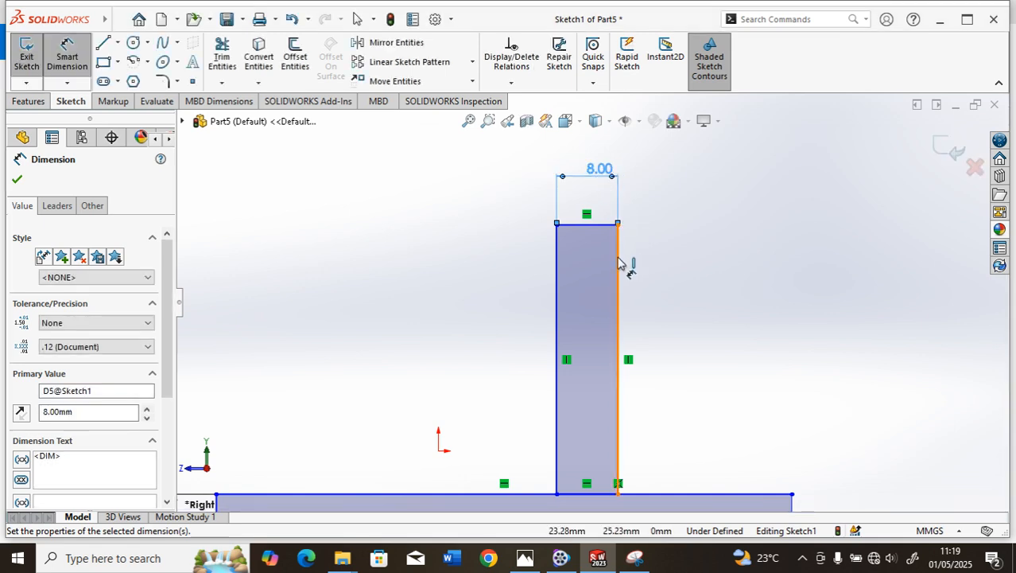
- Dimension from the upper upright's right edge to the horizontal rectangle's right end and set the distance to 25 mm
click(620, 268)
scroll(791, 469, up, 3)
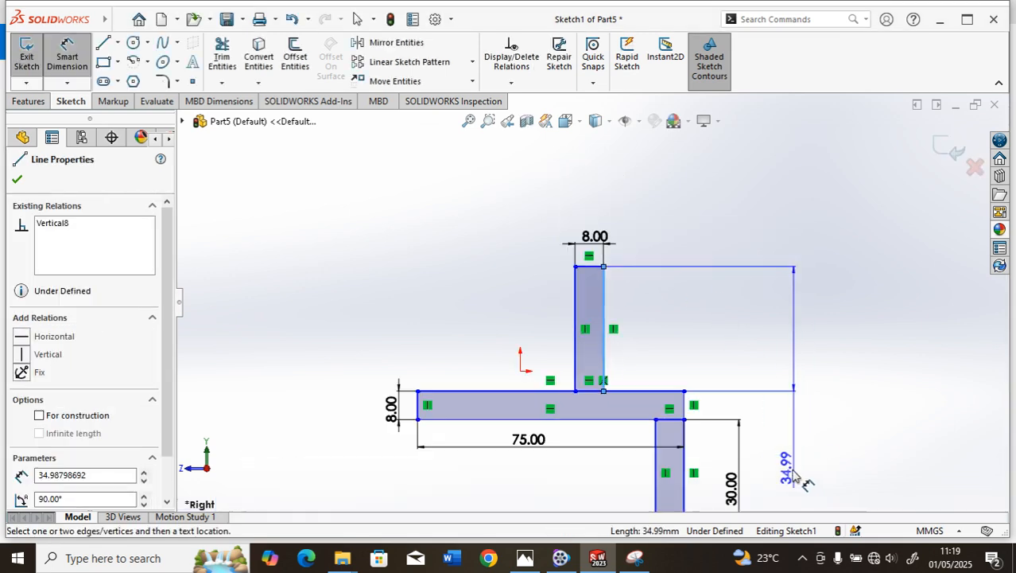
click(682, 406)
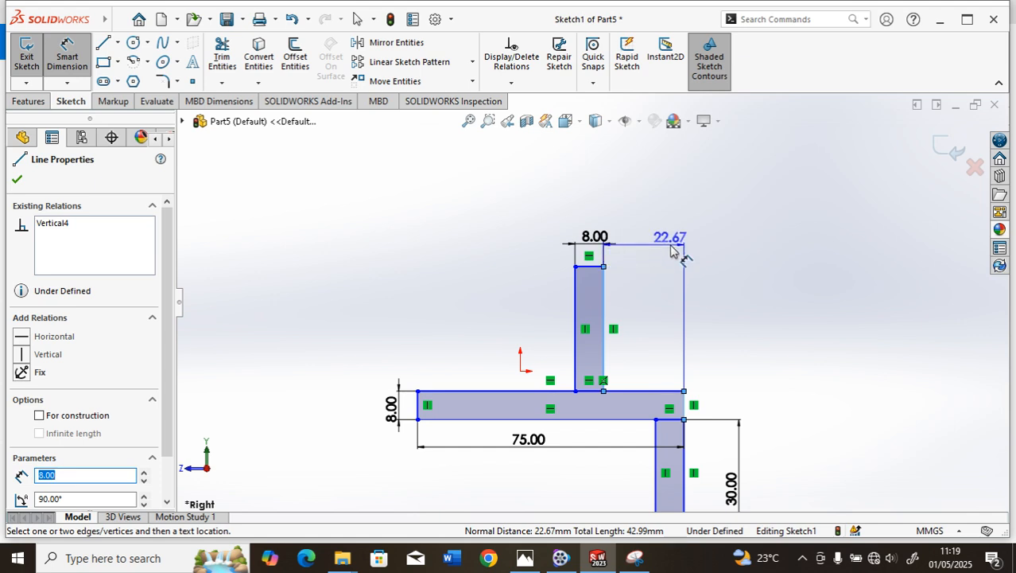
click(670, 249)
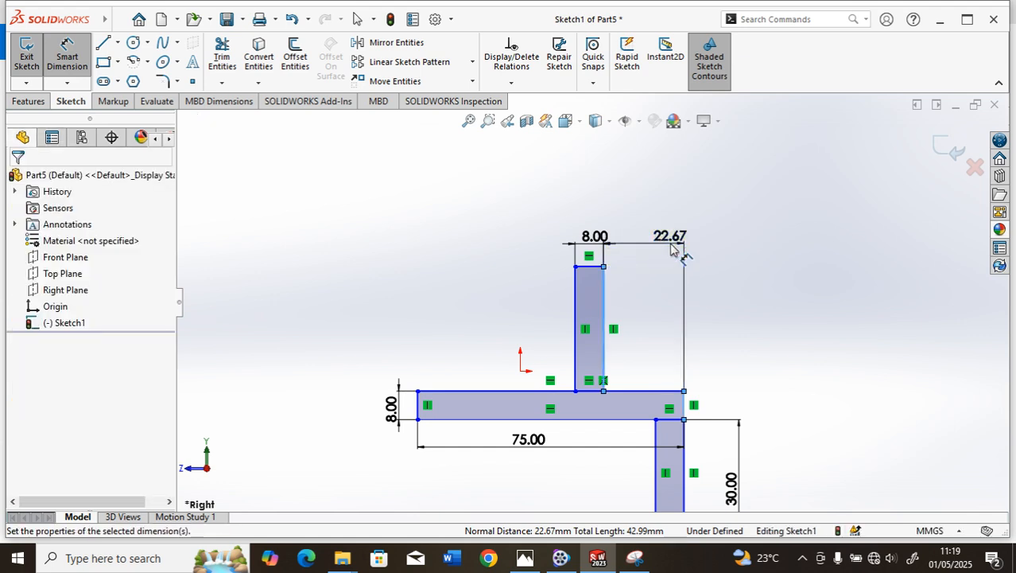
text(25)
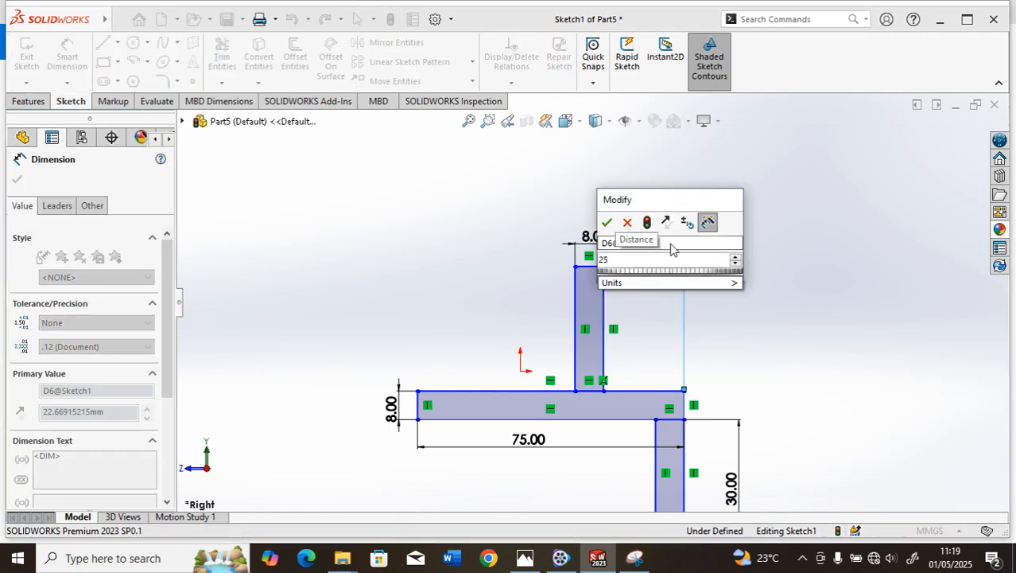
key(Return)
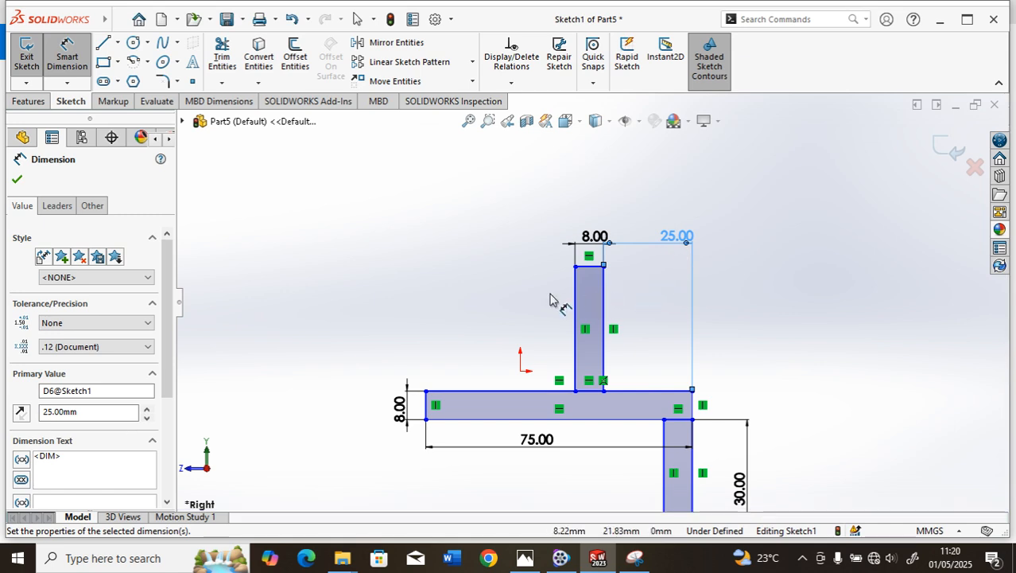
- Dimension from the upper upright's top edge to the lower upright's bottom edge and set the overall height to 75 mm
click(588, 266)
scroll(588, 270, up, 2)
scroll(644, 428, down, 8)
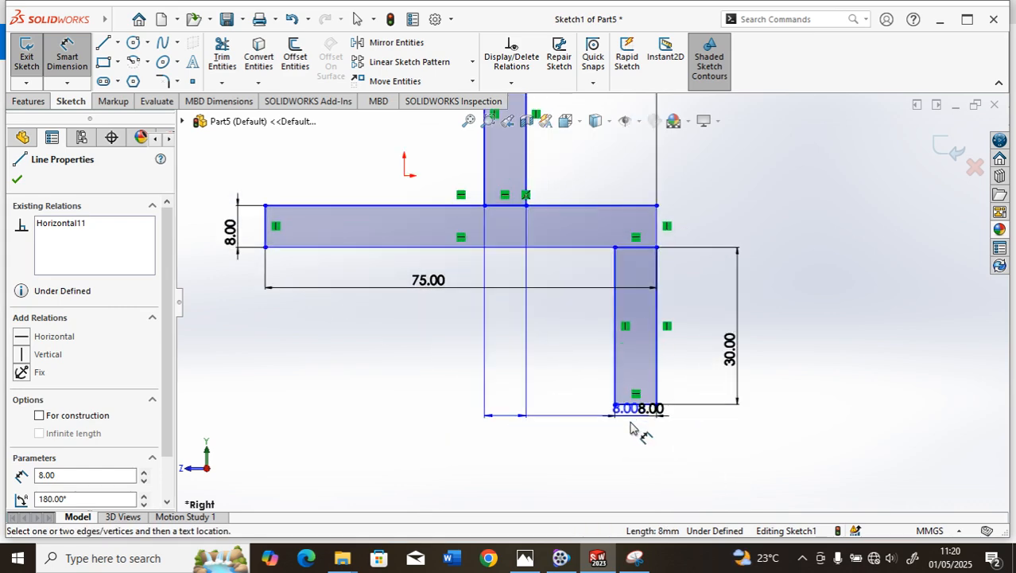
click(633, 372)
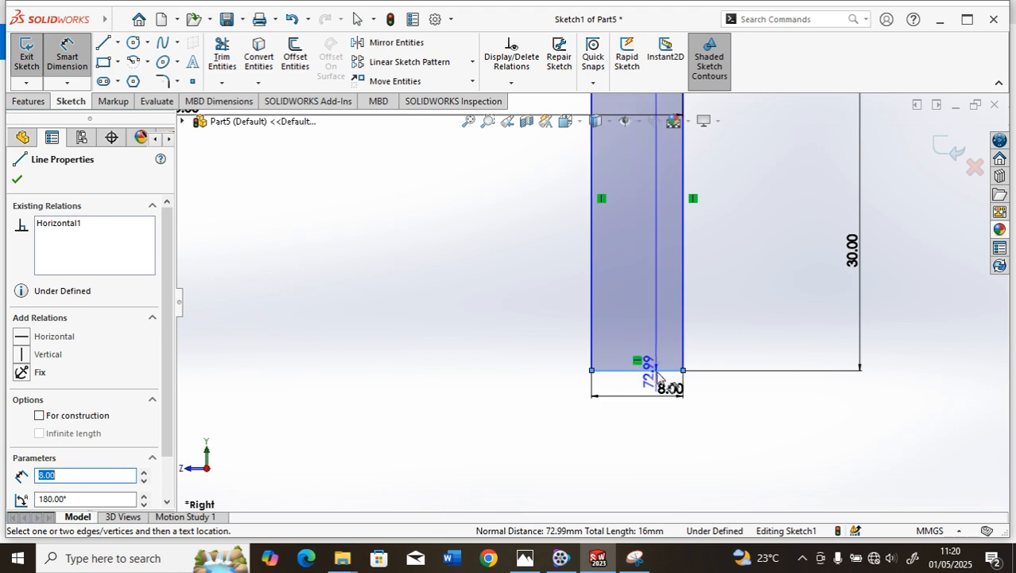
scroll(640, 366, up, 5)
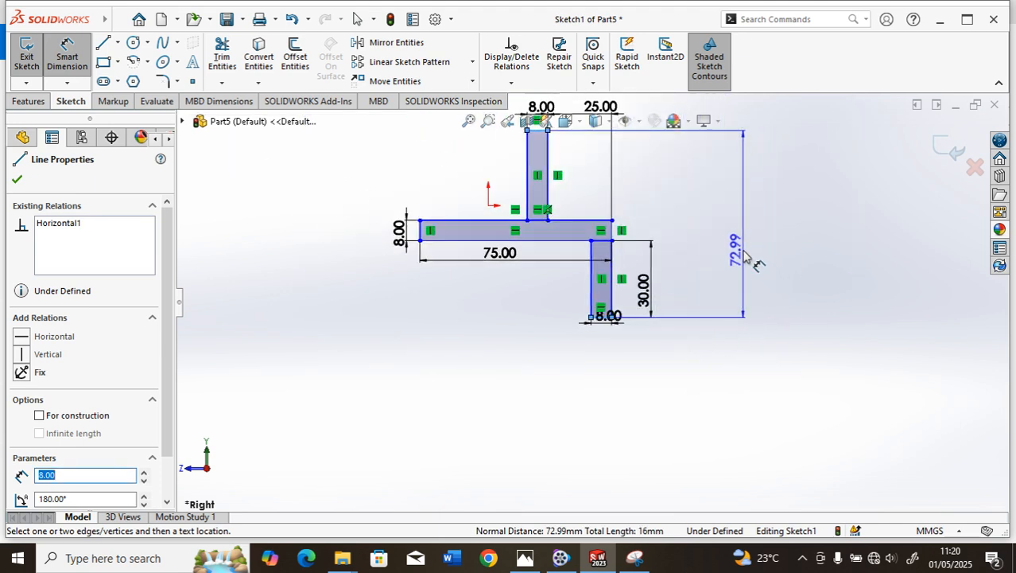
click(745, 253)
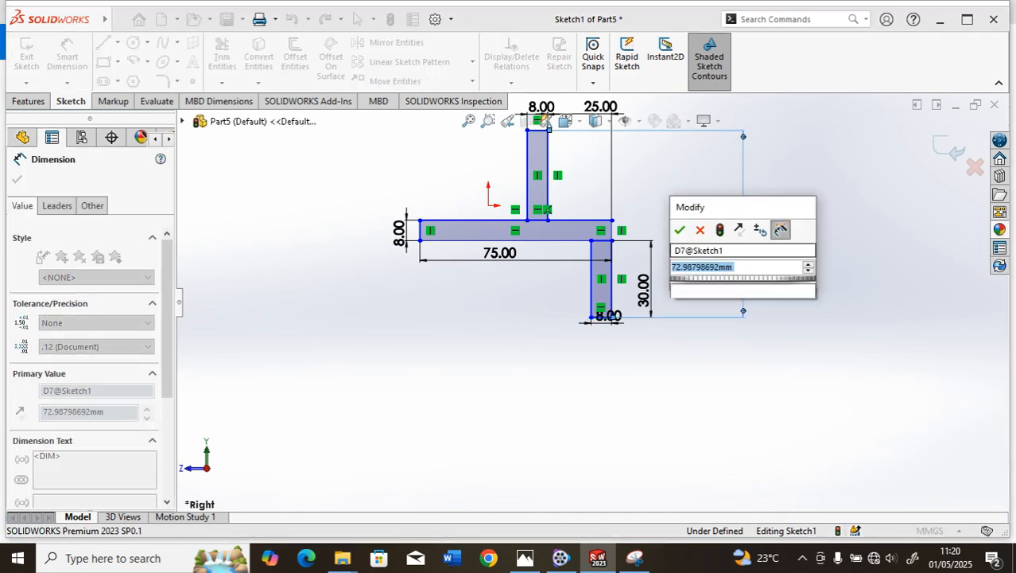
text(75)
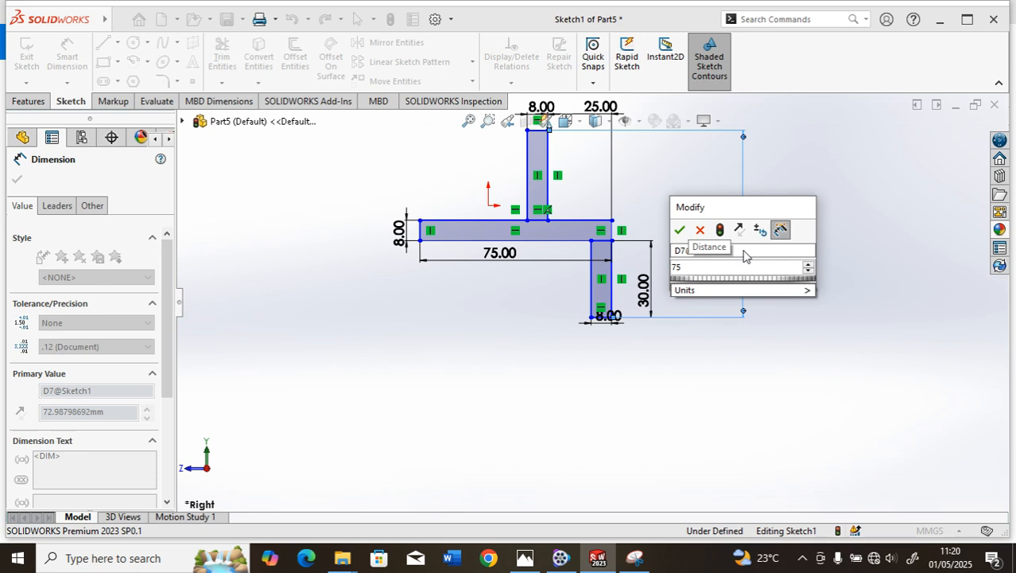
key(Return)
scroll(586, 229, up, 3)
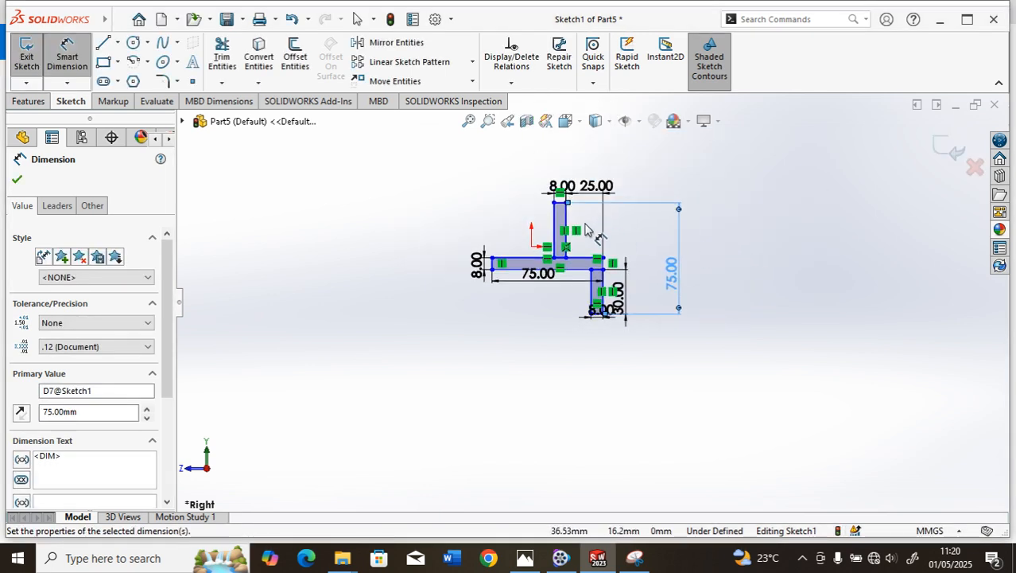
scroll(589, 232, down, 3)
scroll(648, 250, down, 3)
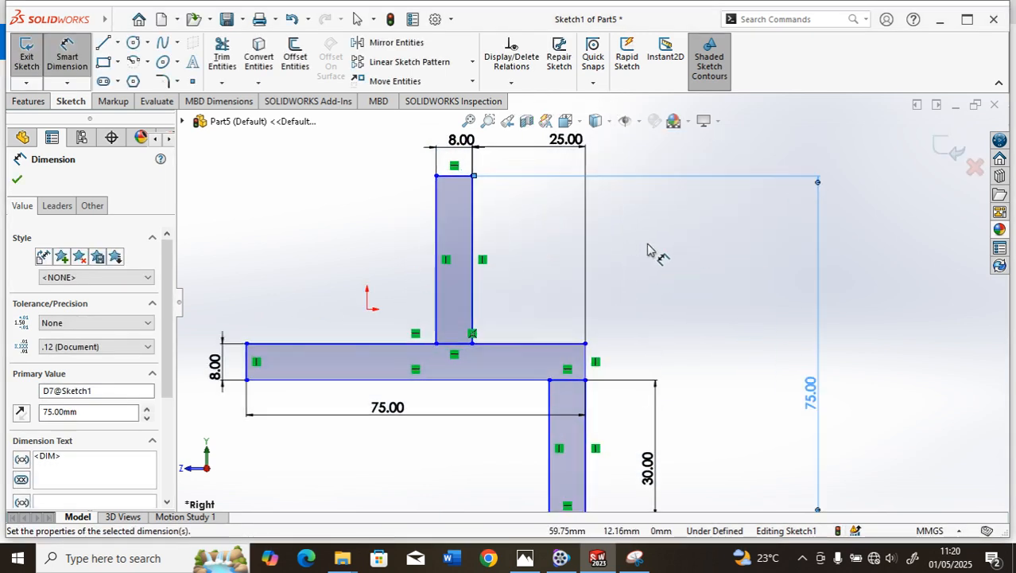
scroll(648, 249, up, 2)
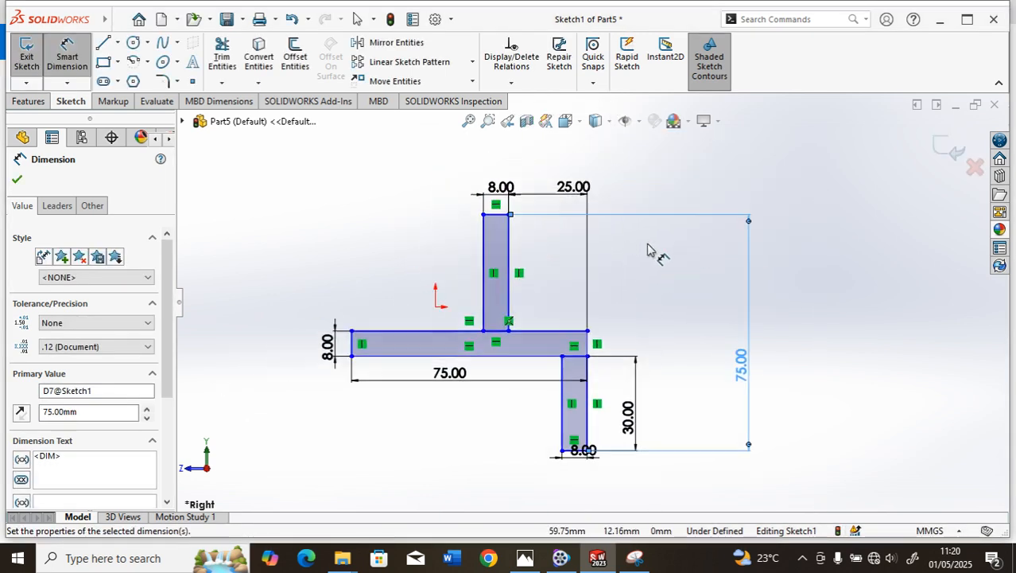
click(18, 183)
- Trim away the overlapping line segments where the upper upright meets the horizontal rectangle
scroll(794, 313, up, 2)
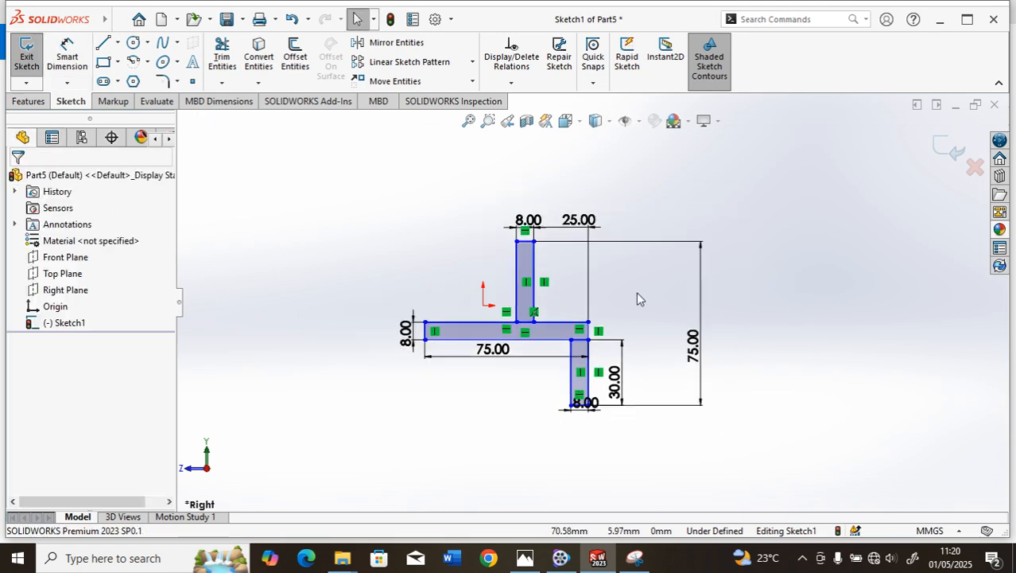
scroll(639, 295, down, 2)
click(222, 83)
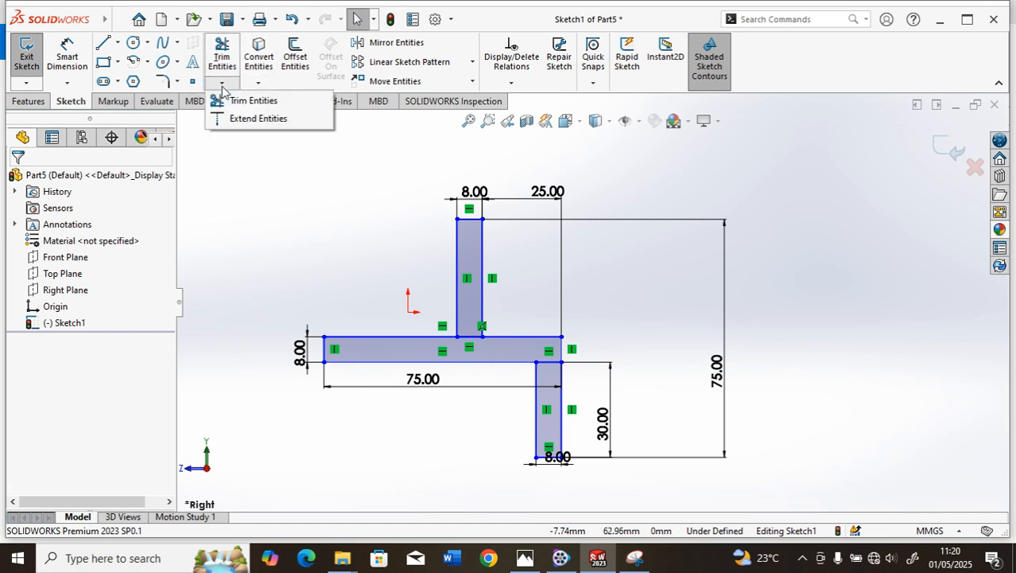
click(231, 99)
scroll(557, 326, down, 4)
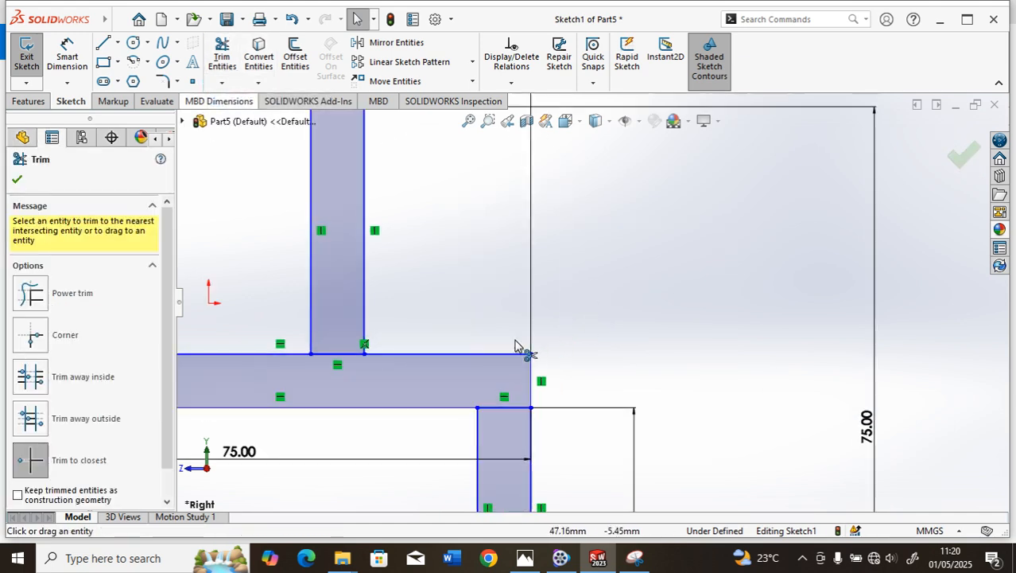
click(353, 355)
click(352, 354)
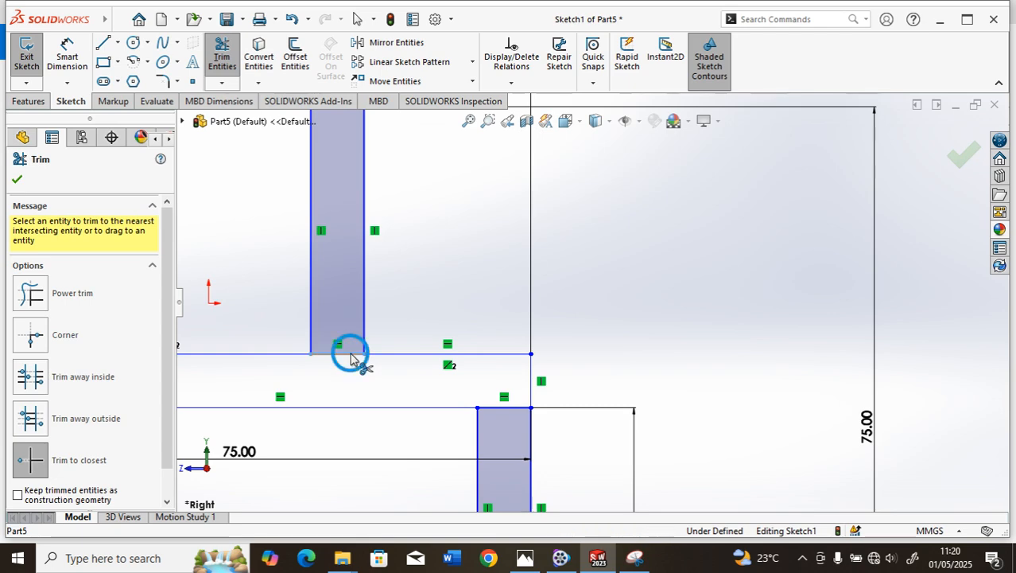
- Trim away the overlapping line segments between the horizontal rectangle and the lower upright, and finish trimming
scroll(569, 352, up, 5)
scroll(569, 352, down, 4)
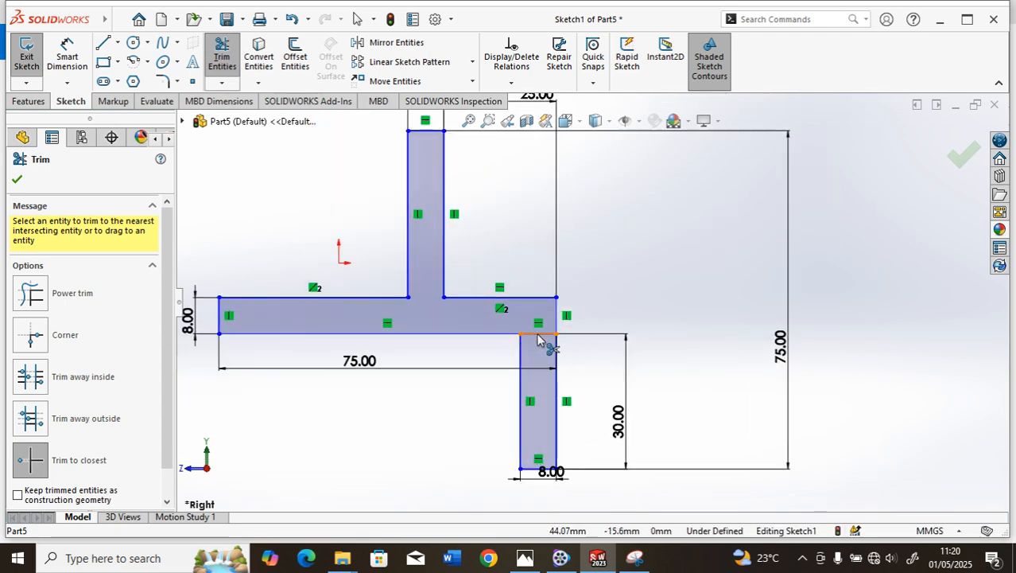
click(543, 335)
click(539, 335)
scroll(543, 343, up, 3)
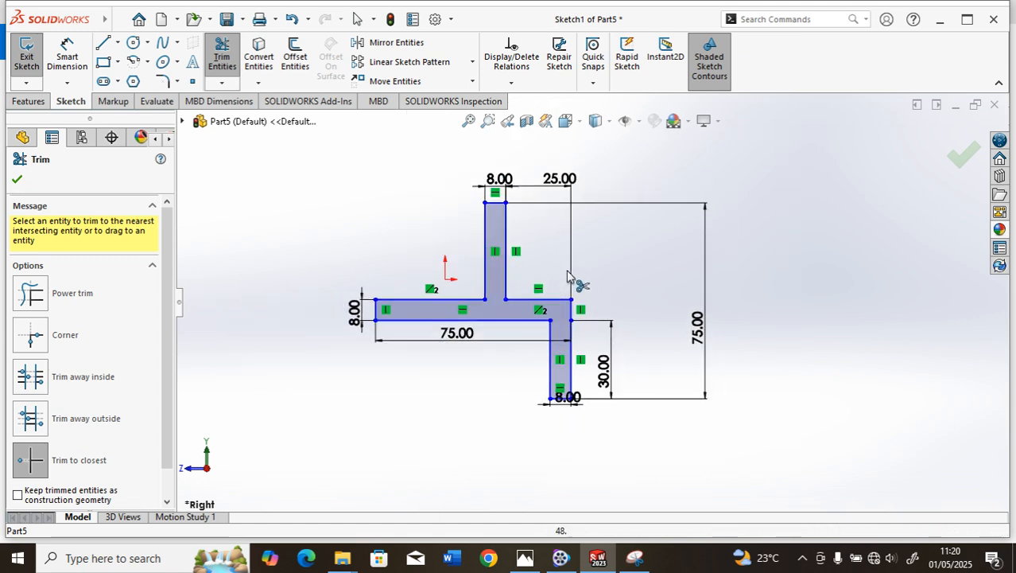
click(19, 178)
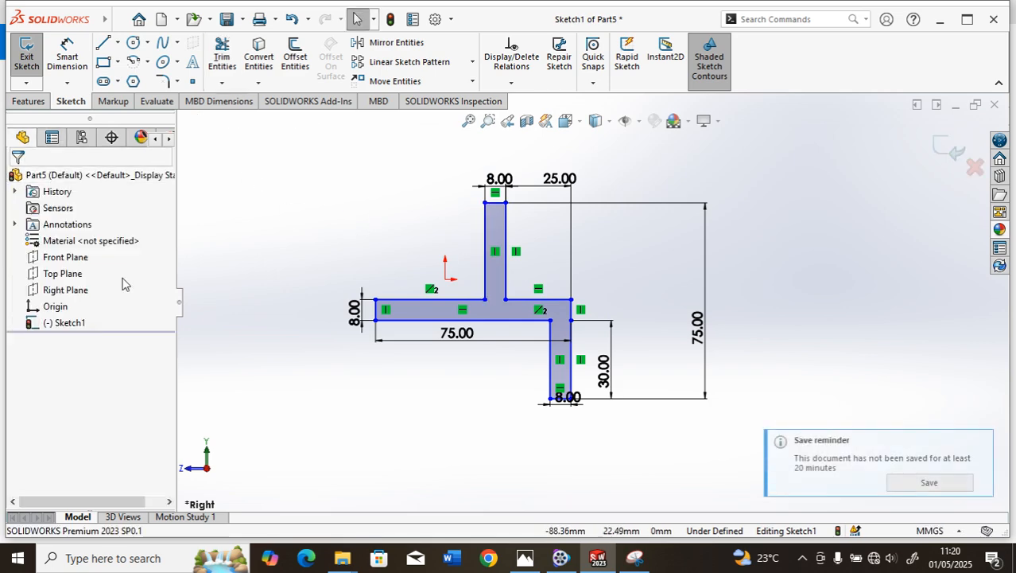
- Exit the side-profile sketch and start a boss extrusion of it with the Mid Plane end condition
click(64, 322)
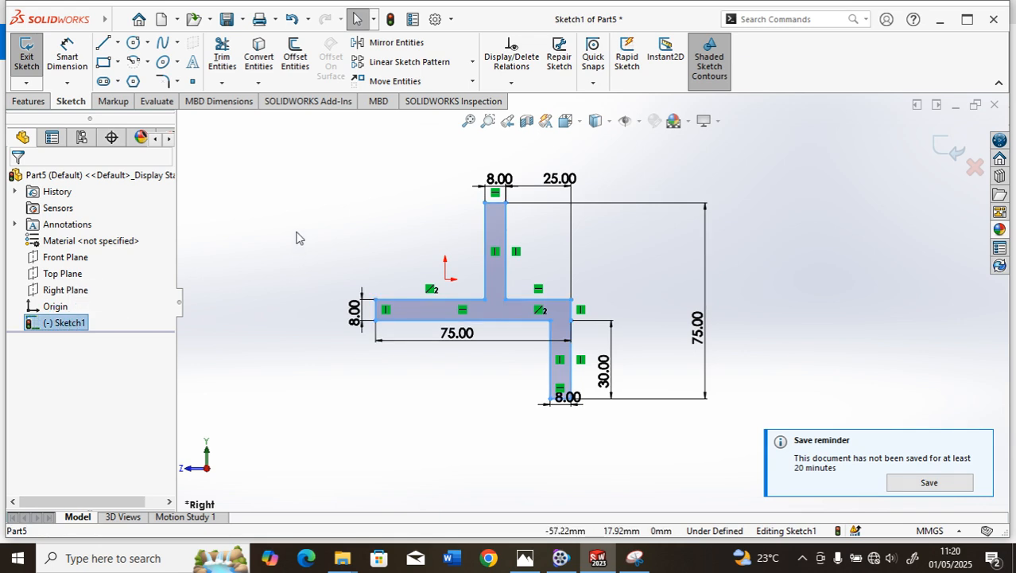
click(27, 56)
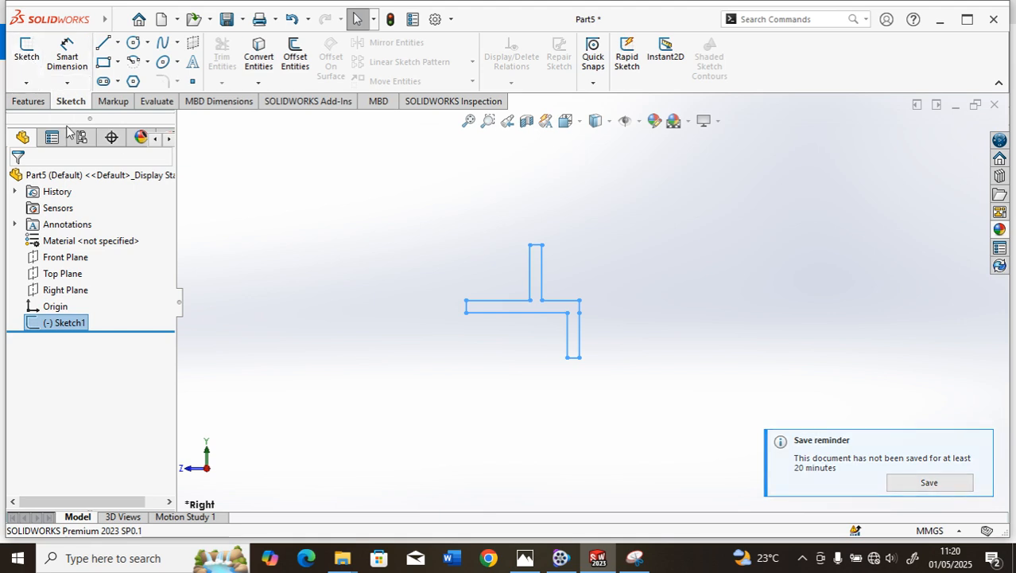
click(27, 98)
click(27, 58)
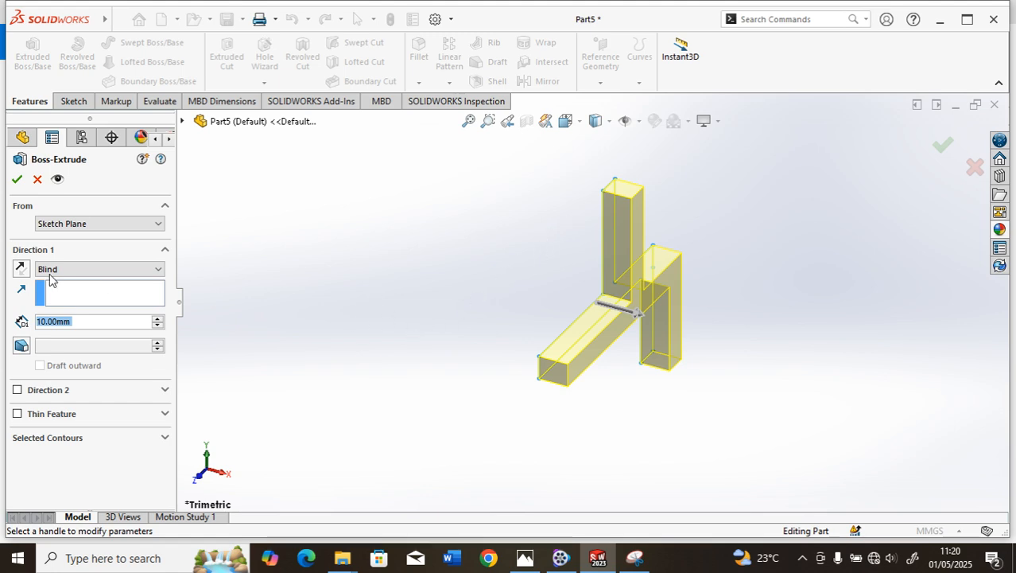
click(159, 269)
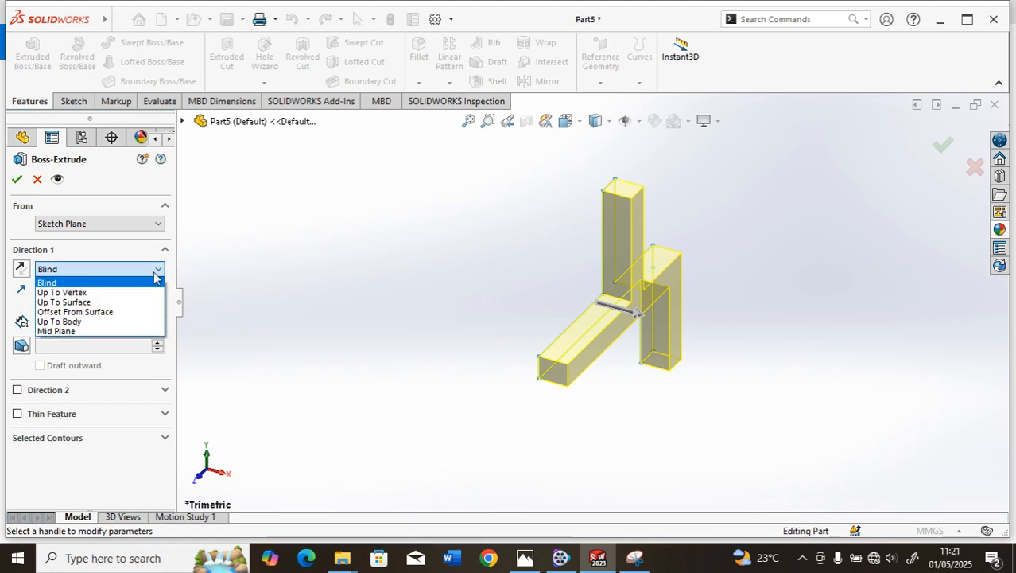
click(100, 331)
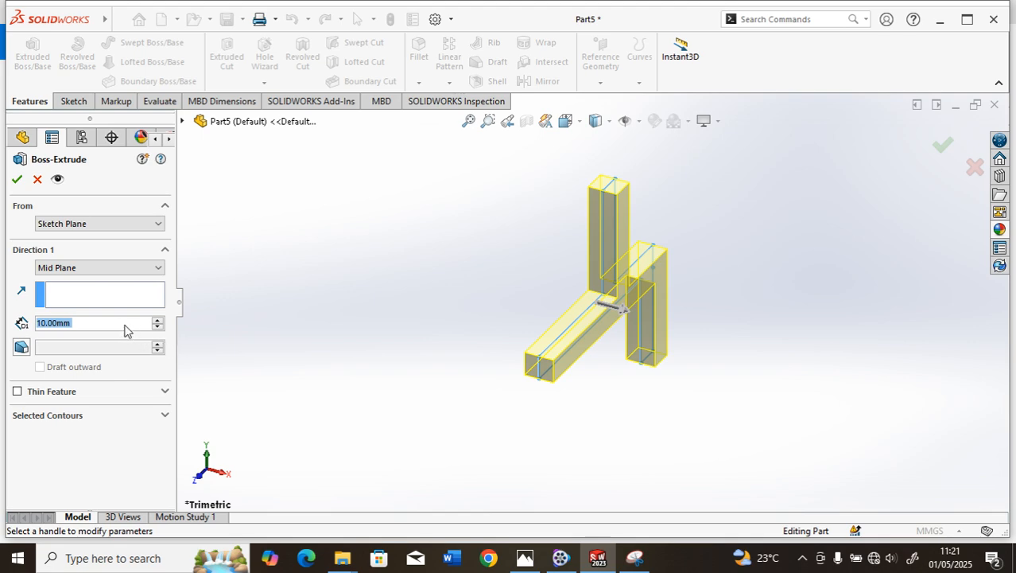
- Set the mid-plane extrusion's depth to 15 mm
text(1)
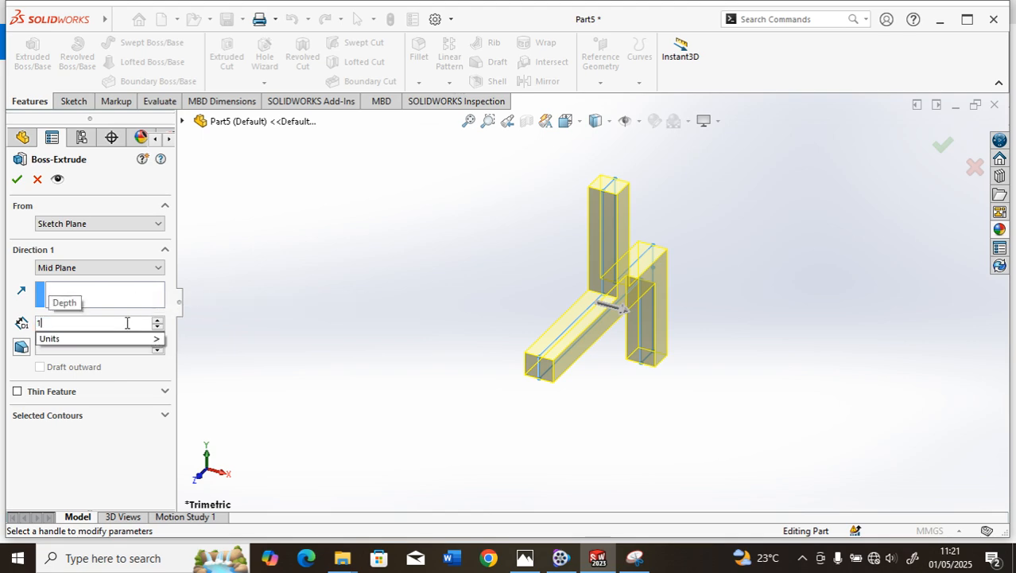
text(5)
click(18, 181)
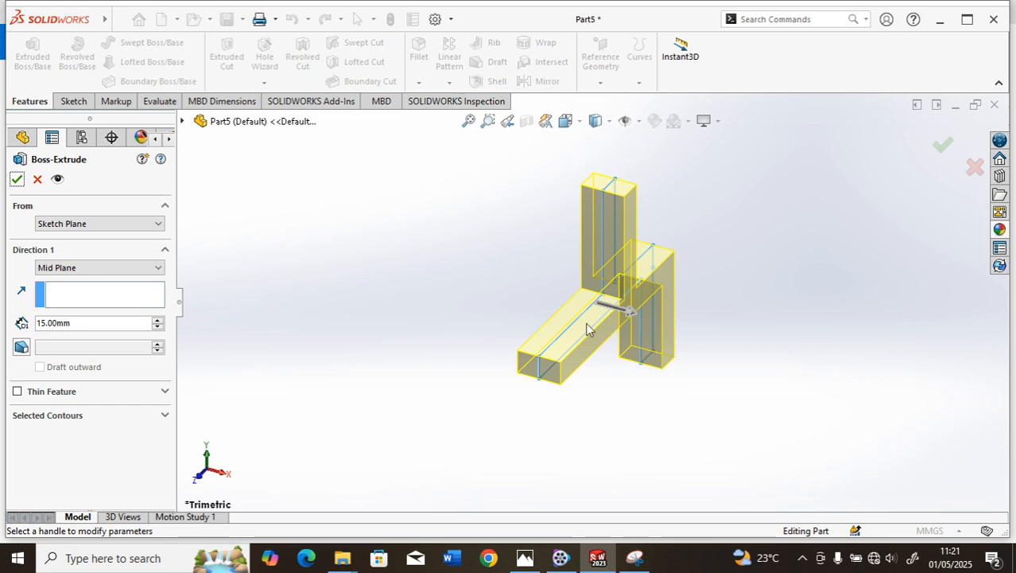
- Set the mid-plane extrusion's depth to 30 mm and complete the bracket body
middle_drag(421, 309, 389, 343)
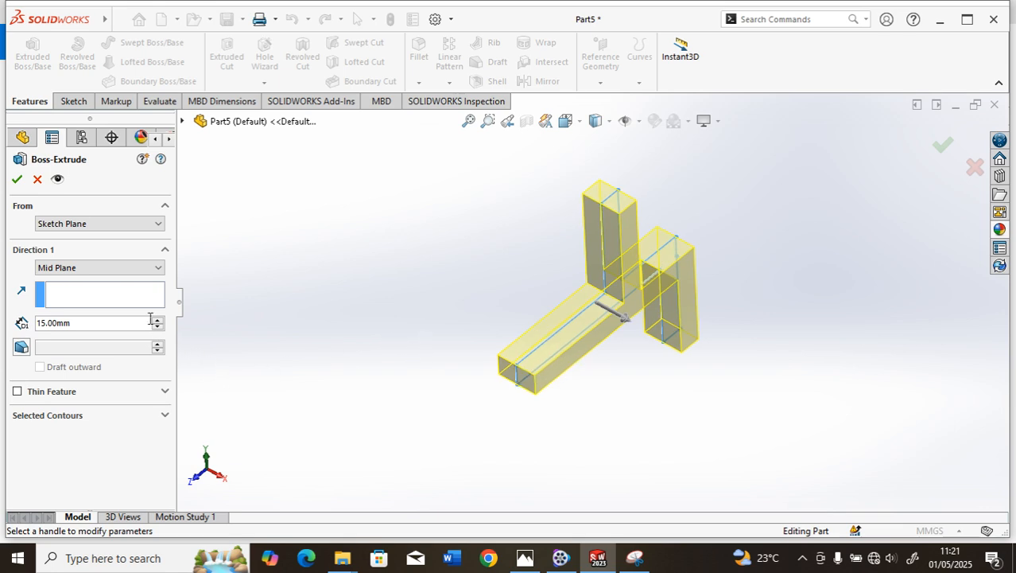
double_click(79, 324)
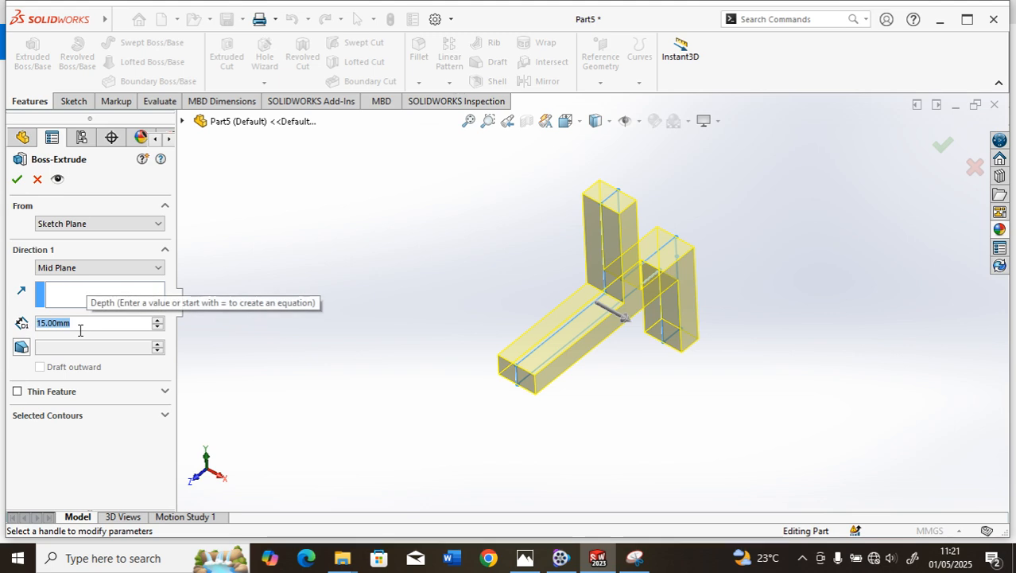
text(3)
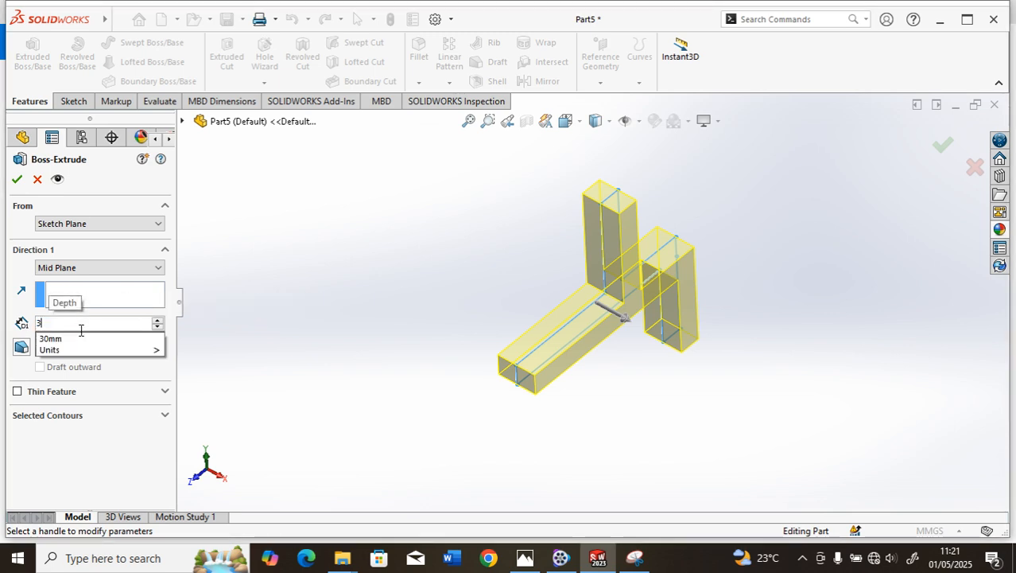
click(55, 339)
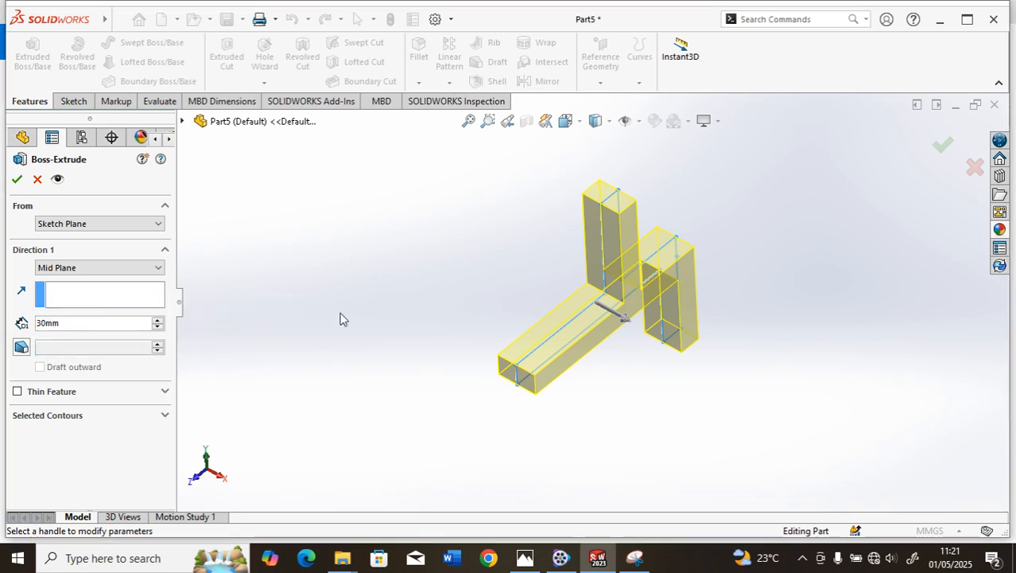
click(365, 307)
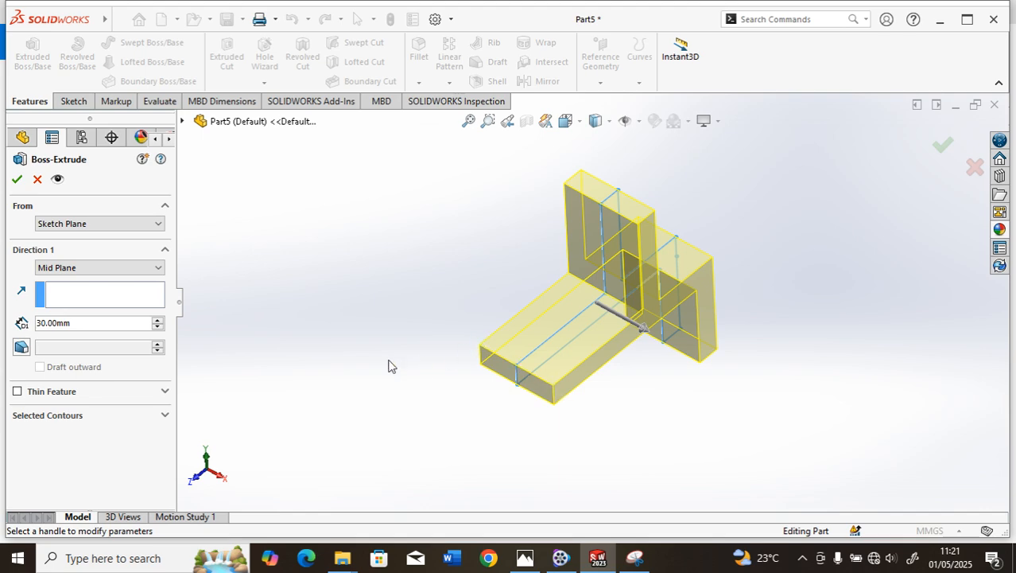
click(16, 180)
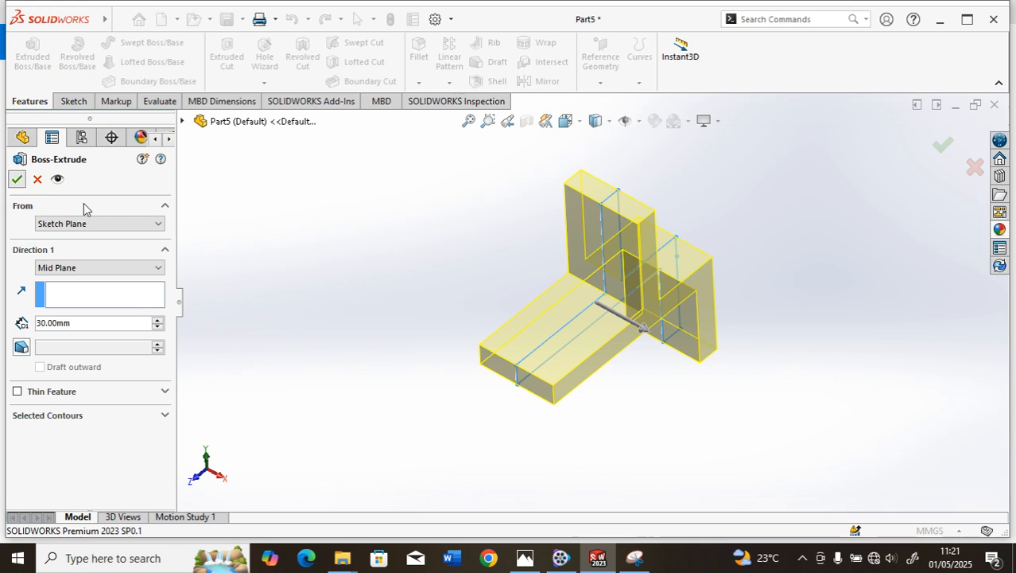
- Examine the extruded bracket body from several angles
key(z)
middle_drag(531, 423, 584, 318)
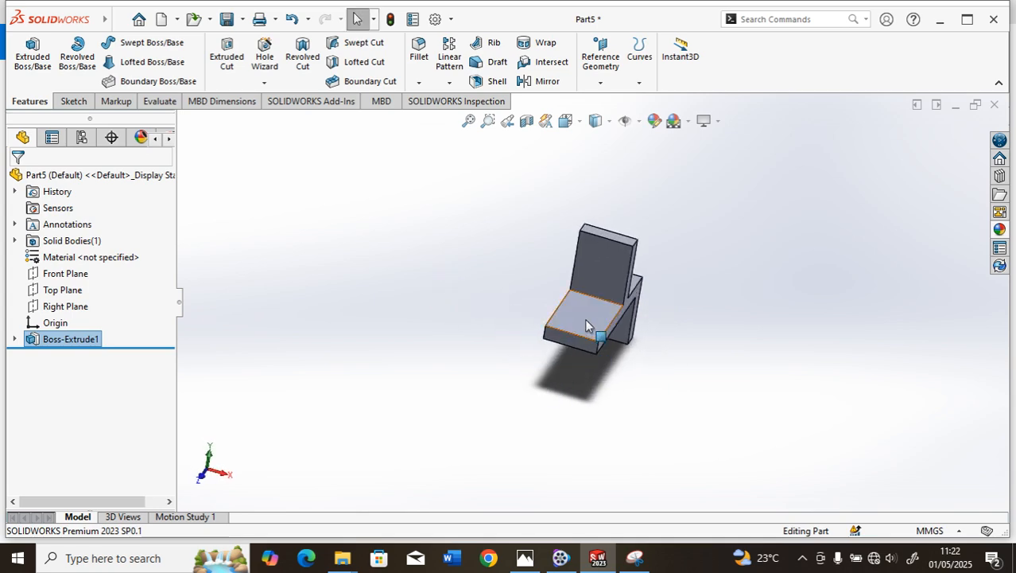
scroll(585, 318, down, 3)
scroll(585, 318, up, 3)
middle_drag(739, 255, 702, 216)
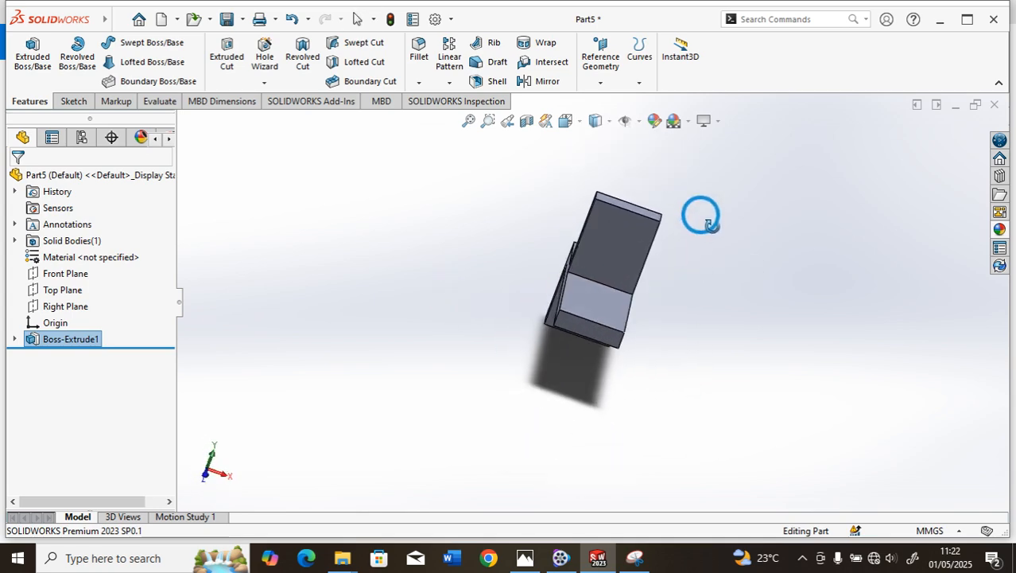
scroll(625, 261, down, 3)
middle_drag(624, 262, 676, 315)
scroll(660, 320, down, 2)
scroll(639, 331, up, 4)
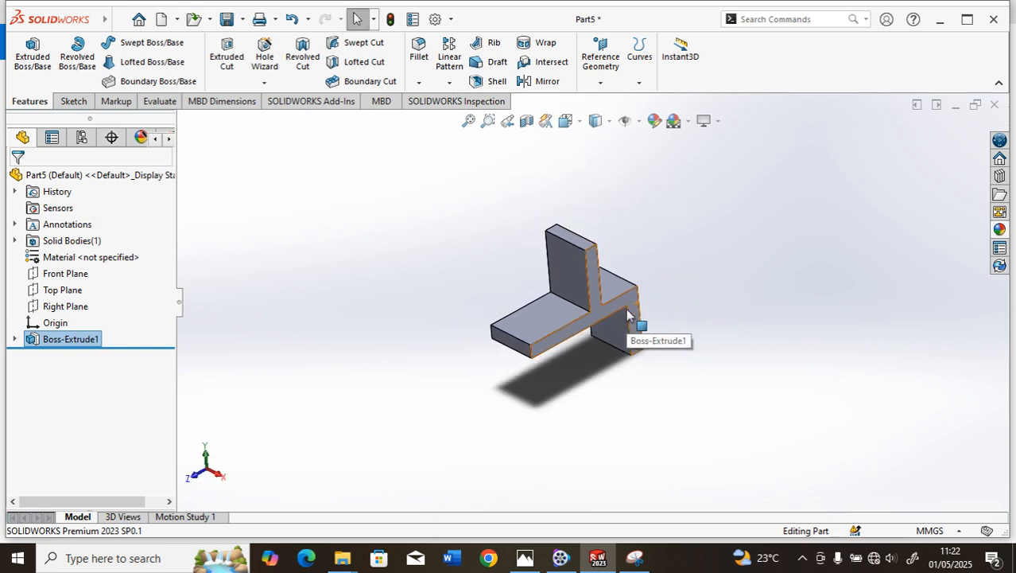
- Sketch a closed right triangle on the Right Plane, about 17 mm wide and 21 mm high, in the corner between the horizontal plate and upper upright
click(68, 306)
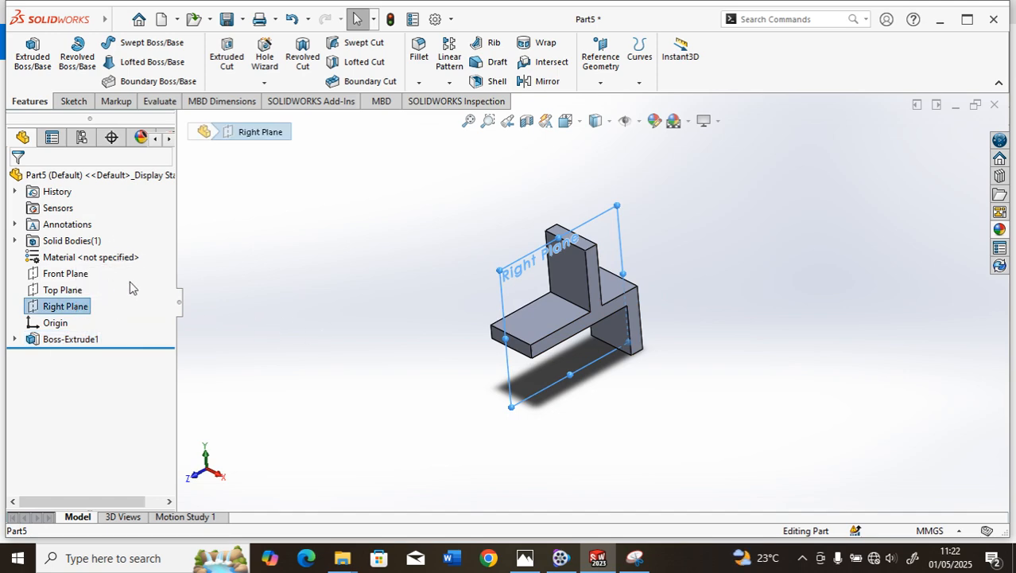
click(33, 57)
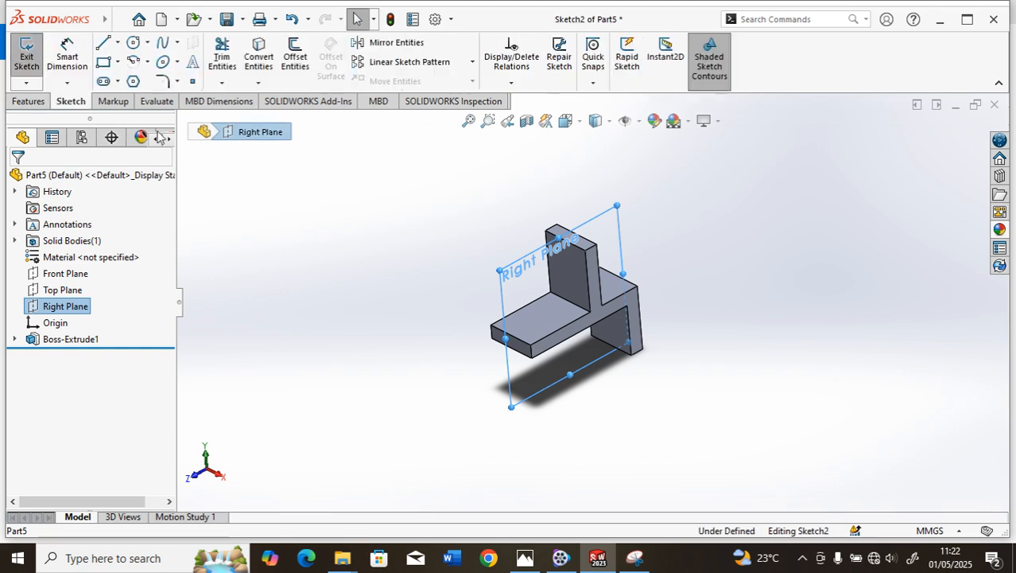
scroll(333, 246, up, 3)
scroll(713, 280, down, 2)
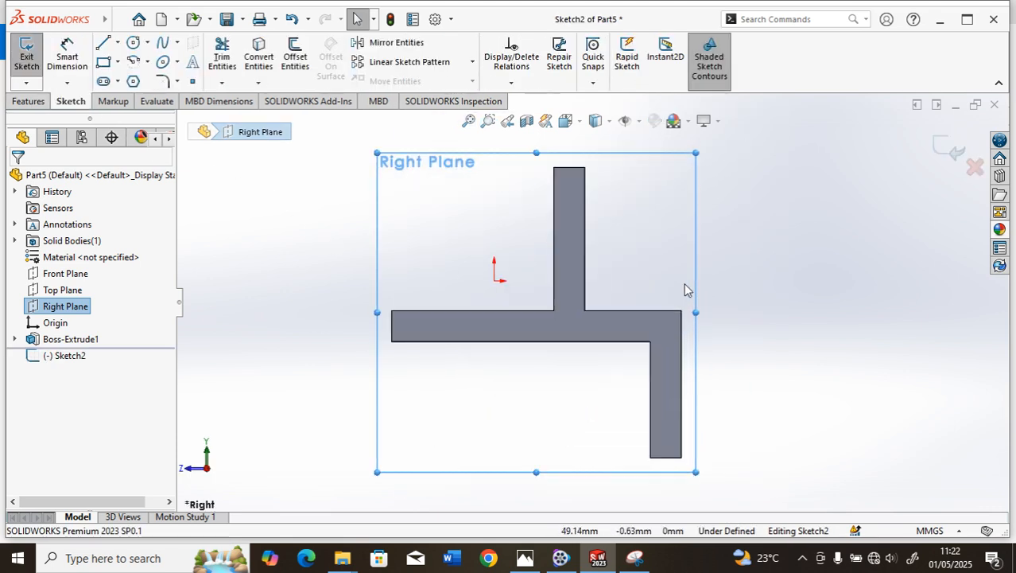
click(102, 42)
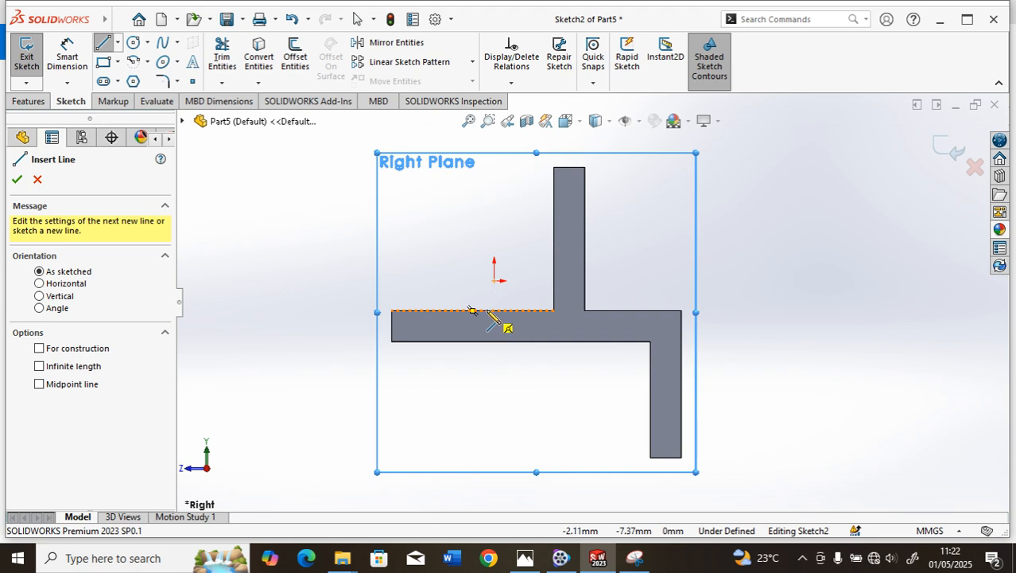
click(486, 310)
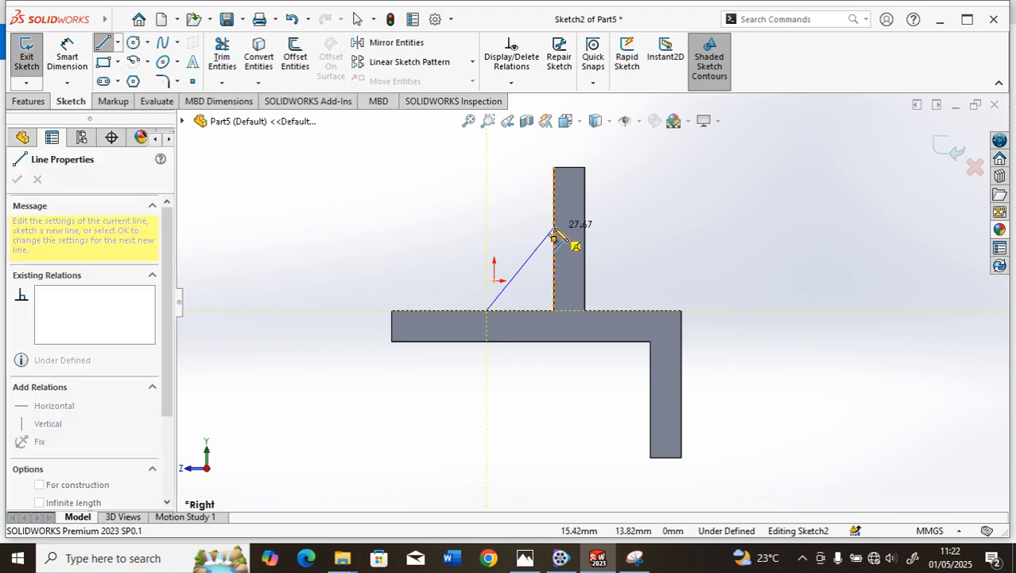
click(555, 229)
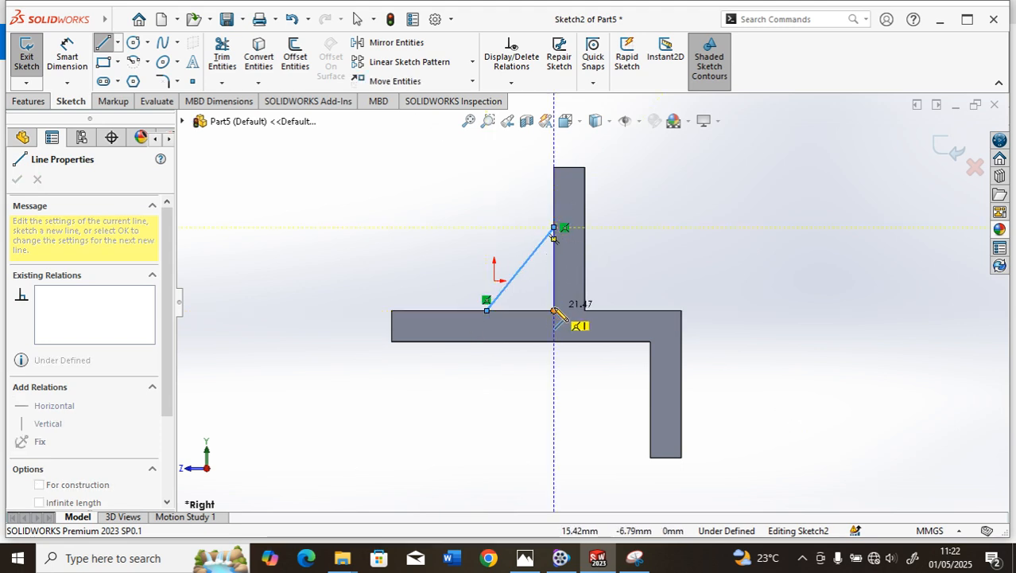
click(554, 310)
click(486, 310)
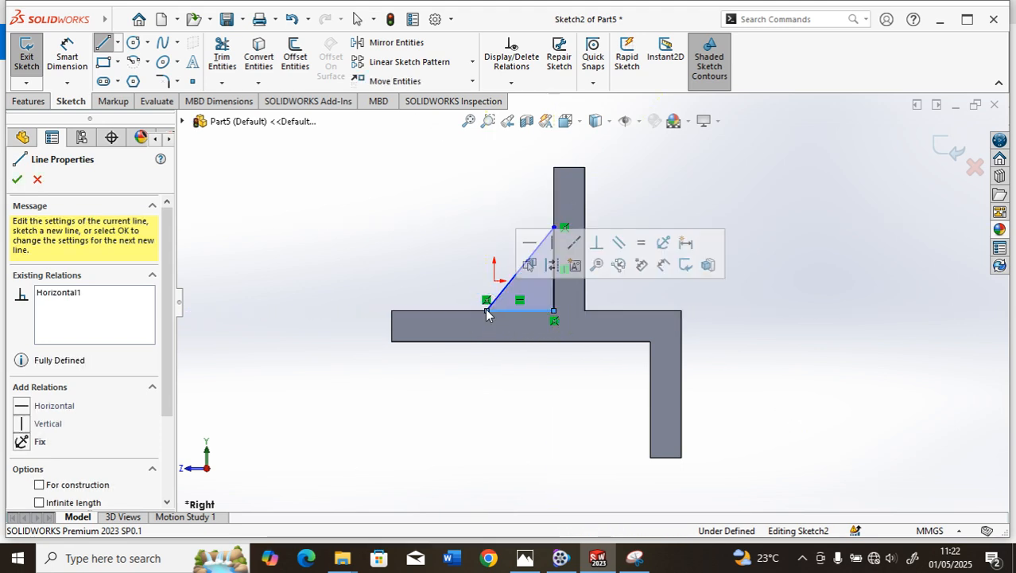
- Check the rib's dimensions in the reference image 019.jpg, and dimension the triangle's horizontal base to 20 mm
scroll(552, 315, up, 1)
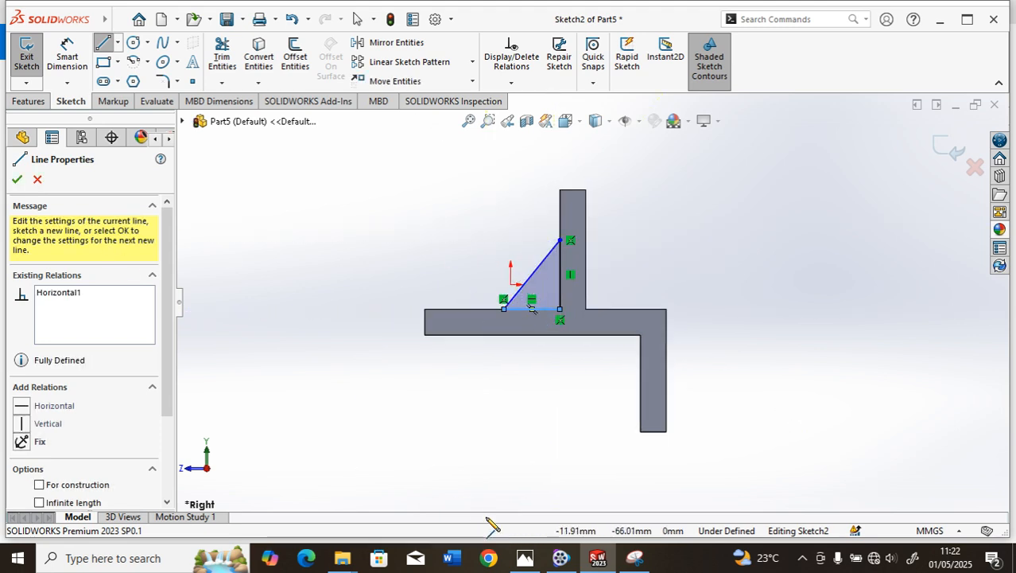
click(525, 559)
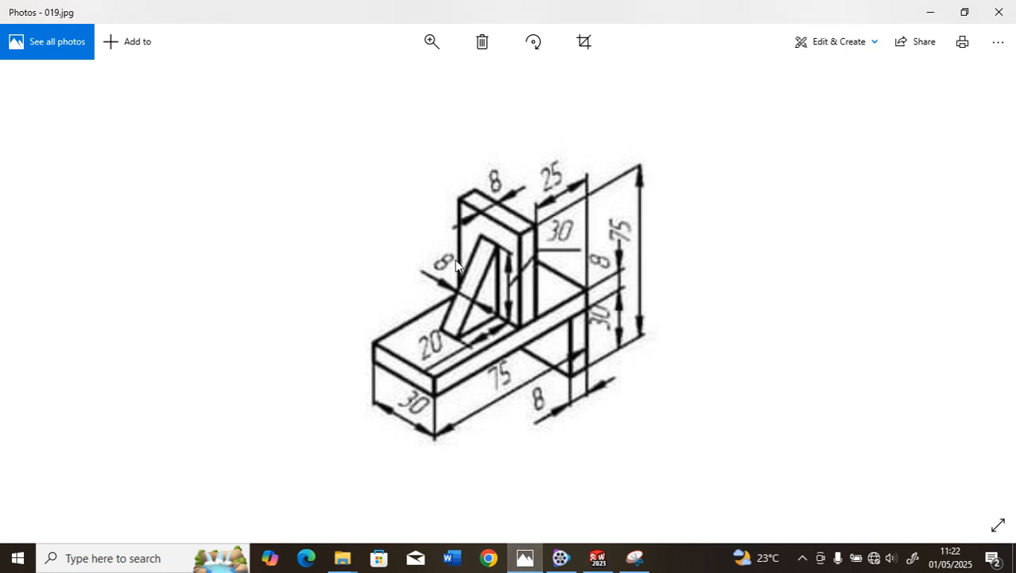
click(597, 558)
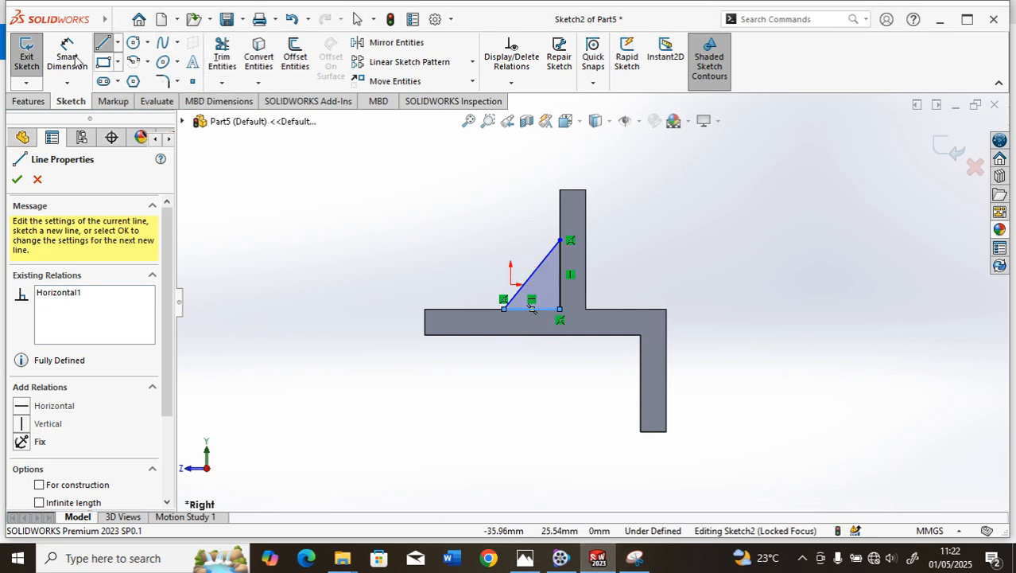
click(70, 56)
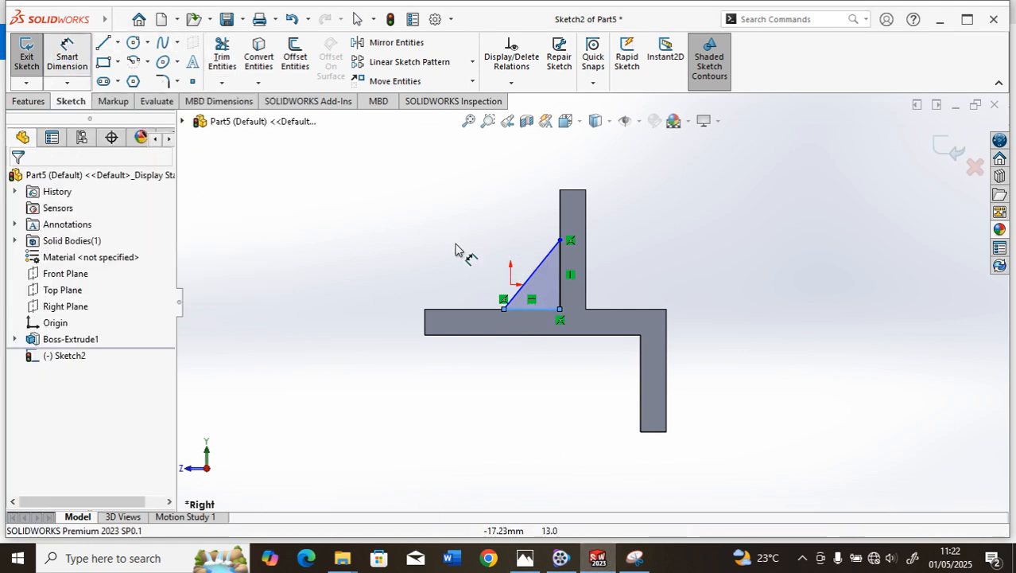
click(529, 310)
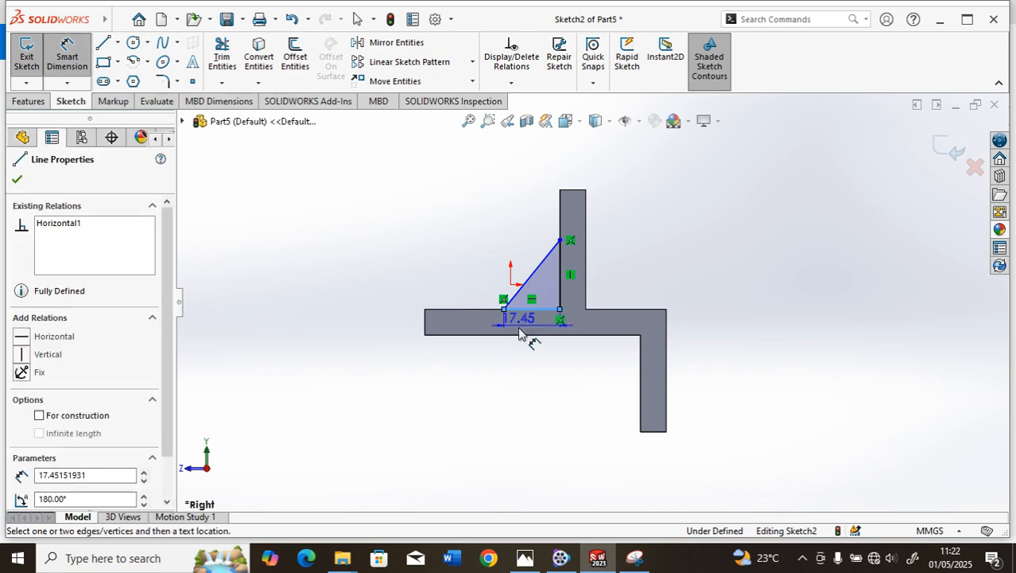
click(532, 374)
click(531, 373)
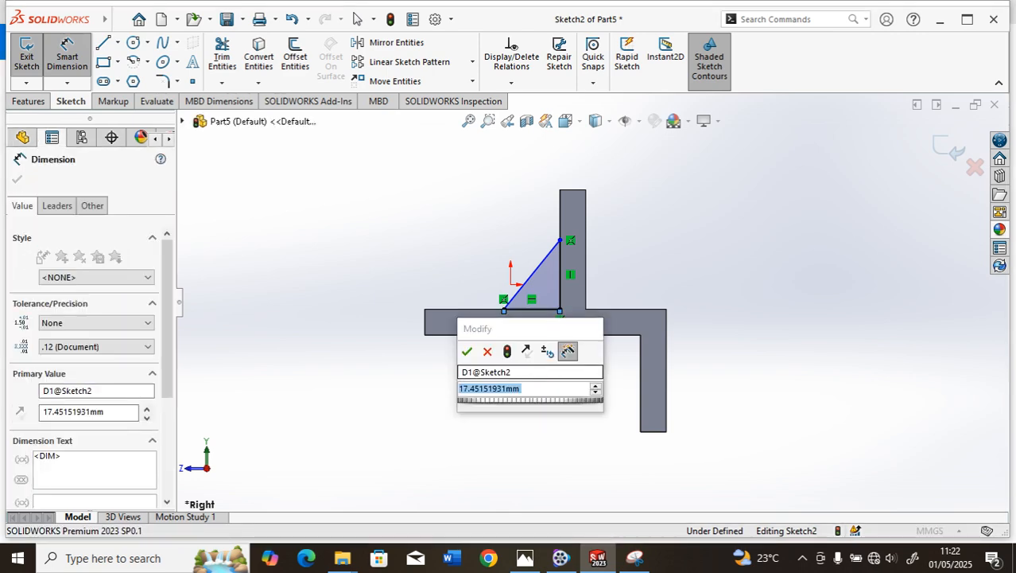
text(20)
key(Return)
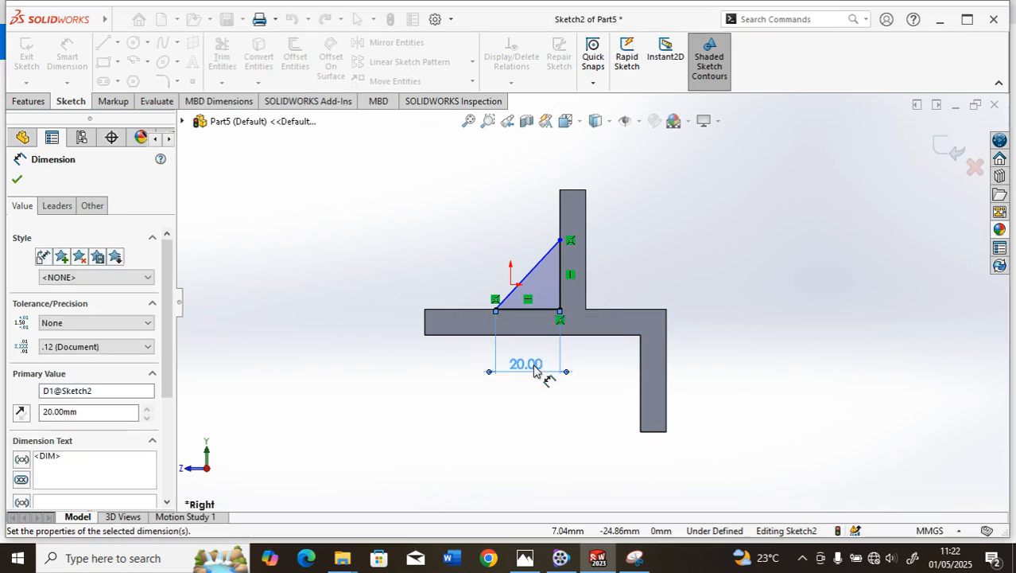
- Dimension the triangle's vertical side along the upright to 30 mm and finish dimensioning
click(559, 293)
click(624, 288)
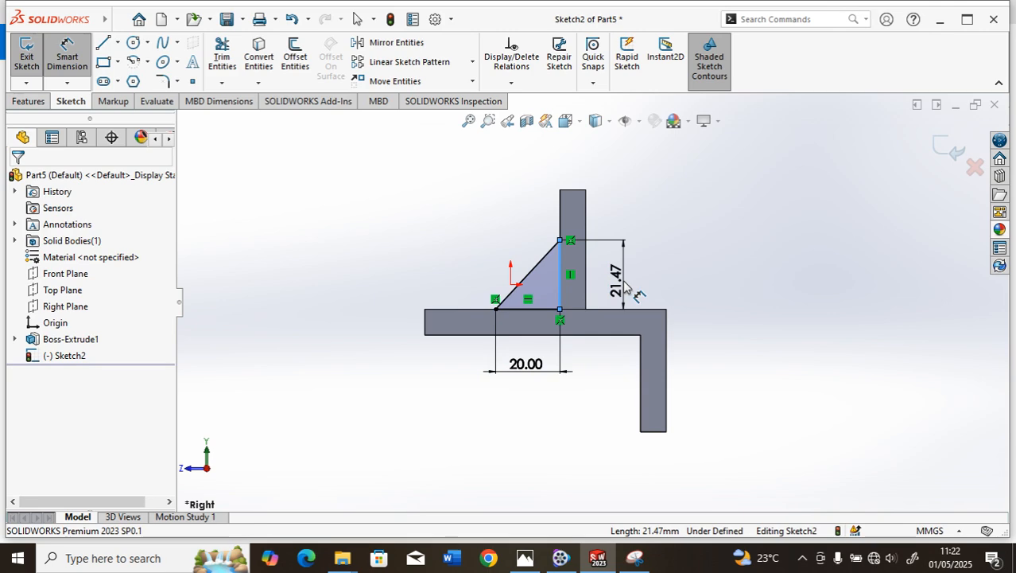
text(30)
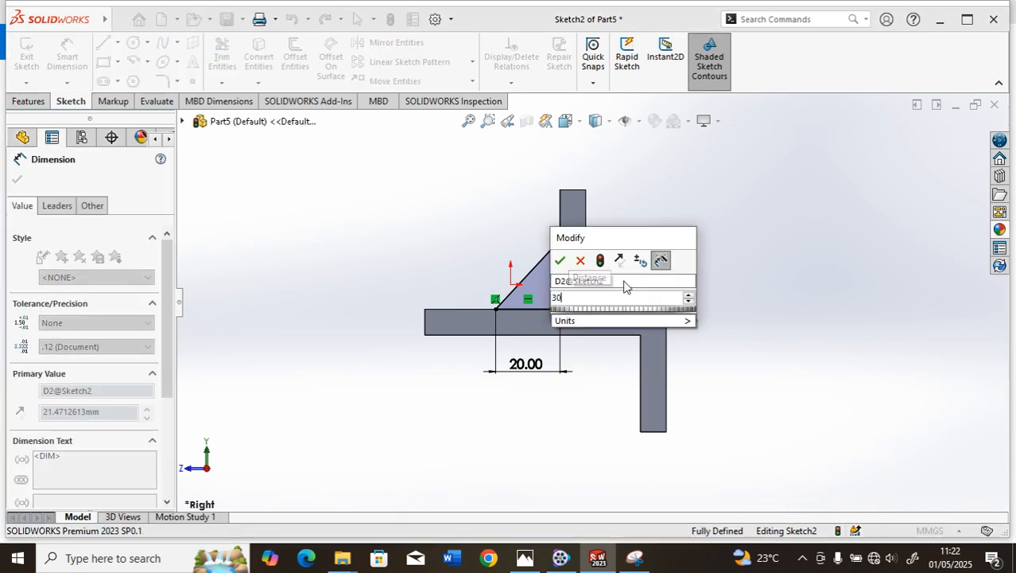
key(Return)
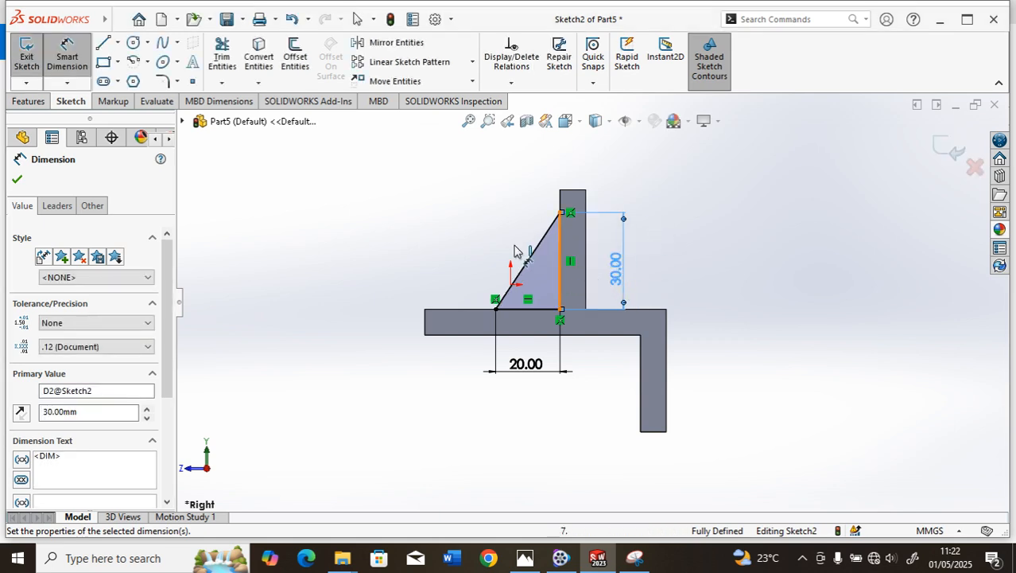
click(17, 179)
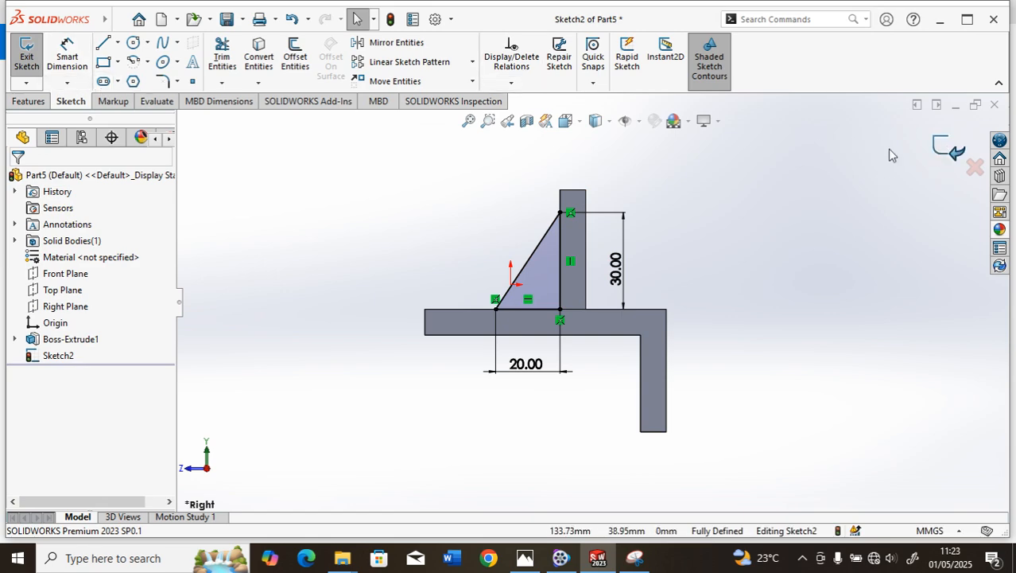
- Extrude the triangular rib sketch 8 mm with the Mid Plane end condition, merging it with the bracket body
click(26, 58)
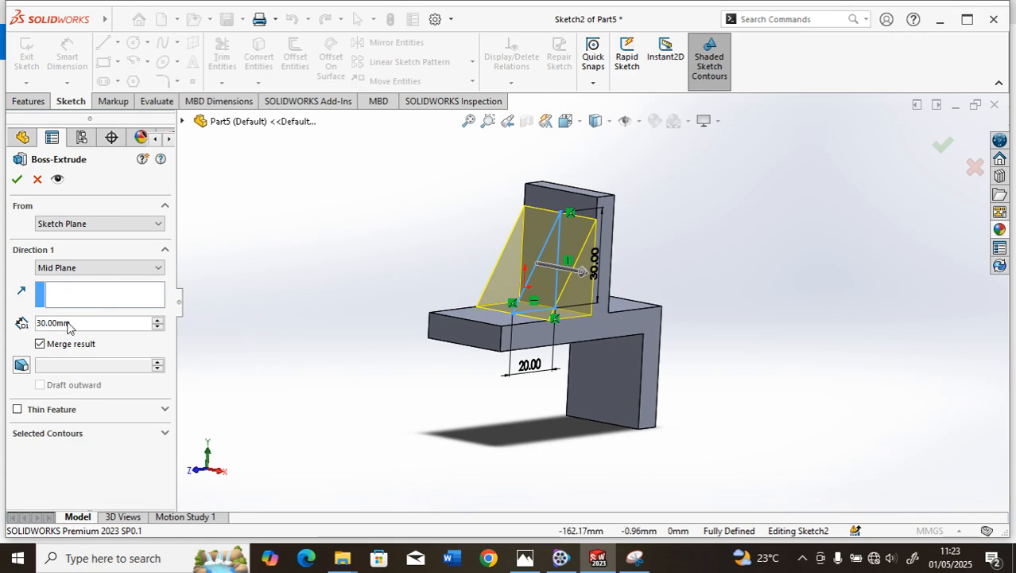
drag(71, 323, 32, 323)
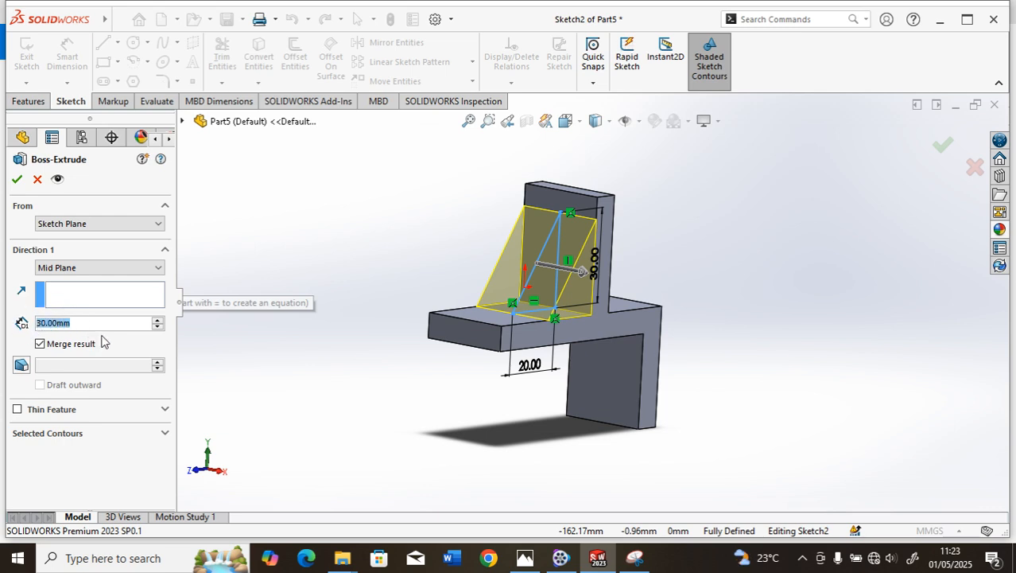
text(8)
key(Return)
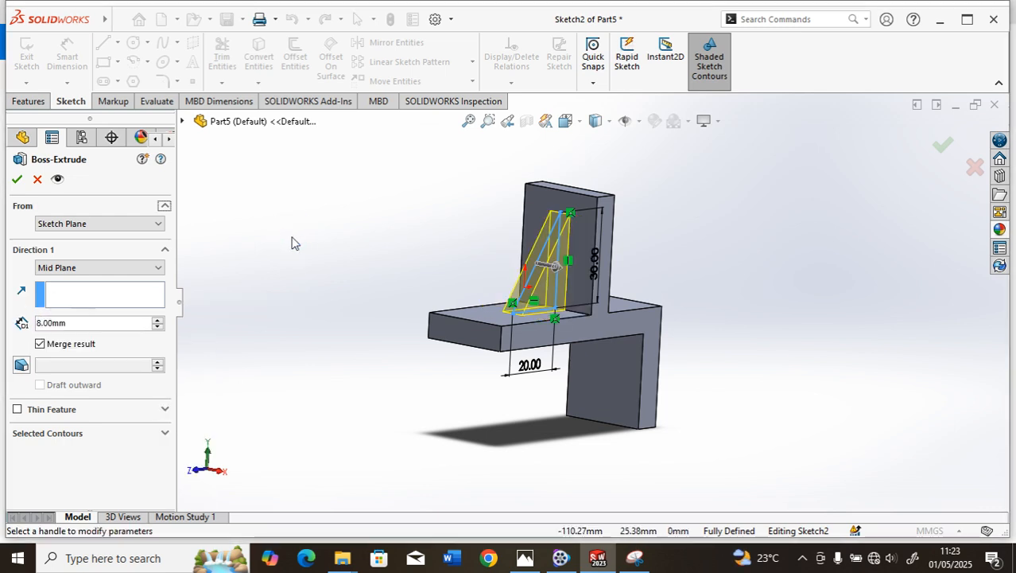
click(16, 179)
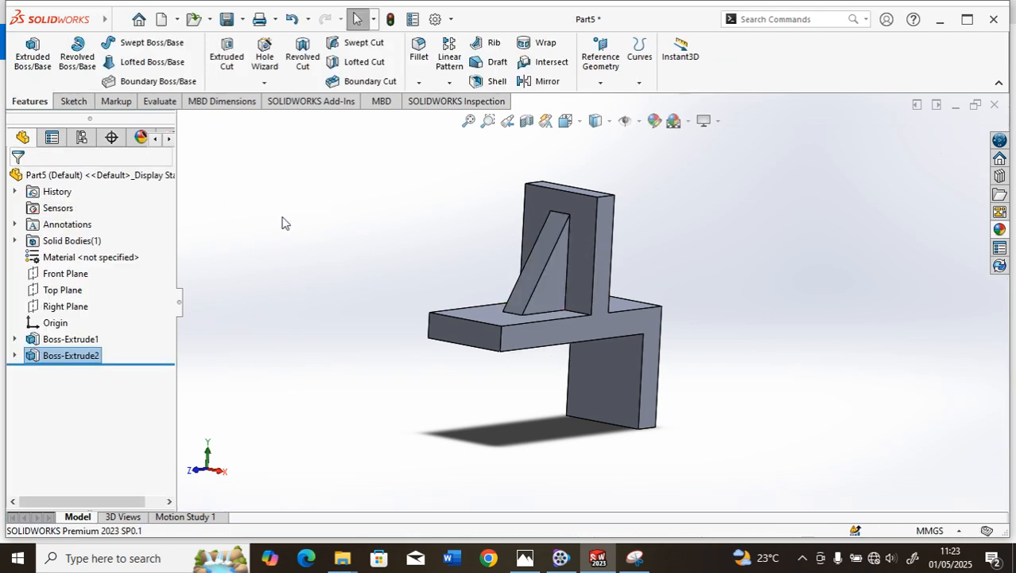
- Inspect the ribbed bracket from several angles and set the view to Isometric
middle_drag(282, 222, 294, 267)
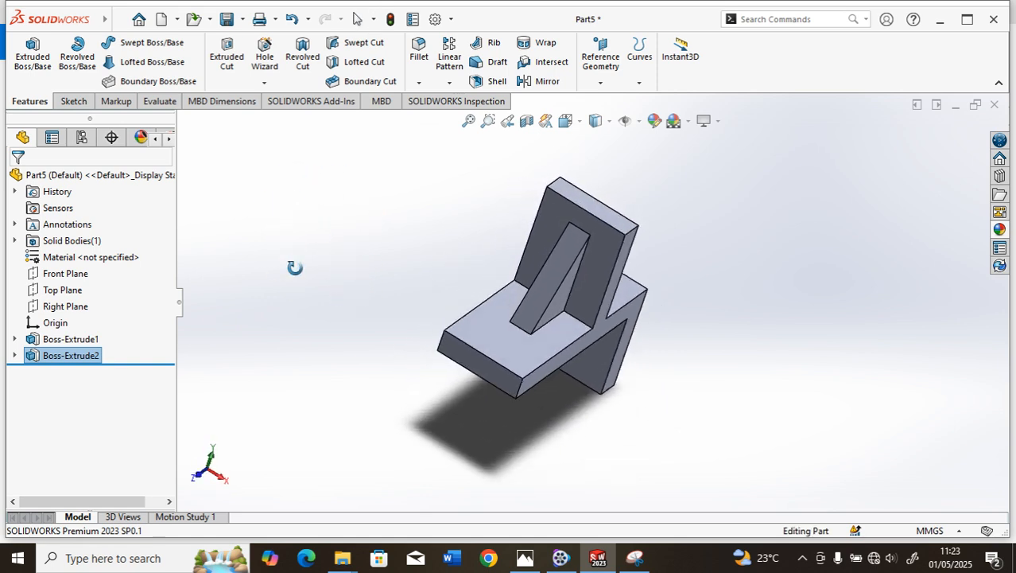
scroll(565, 280, up, 3)
scroll(633, 299, down, 3)
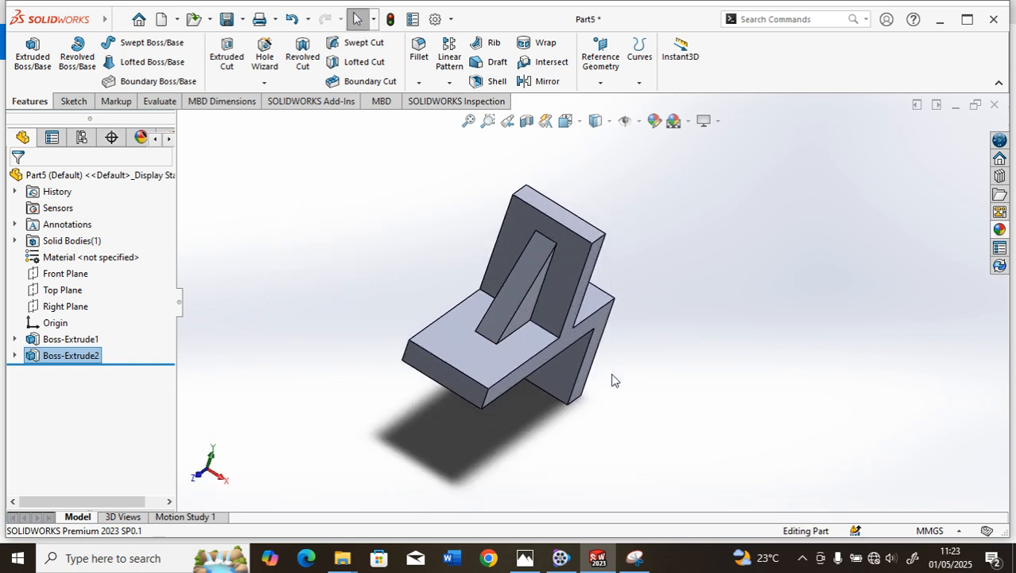
middle_drag(612, 380, 590, 210)
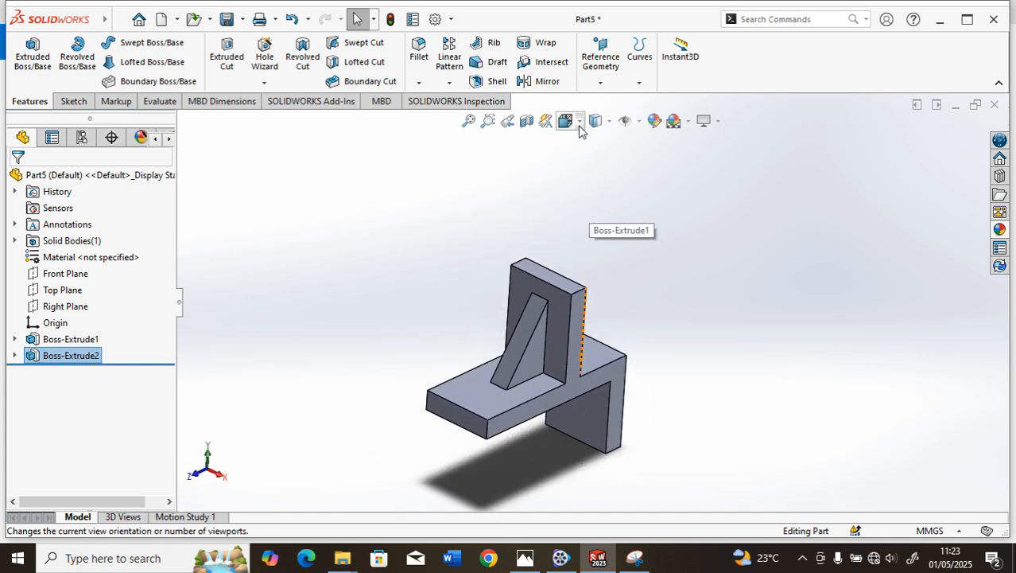
click(579, 124)
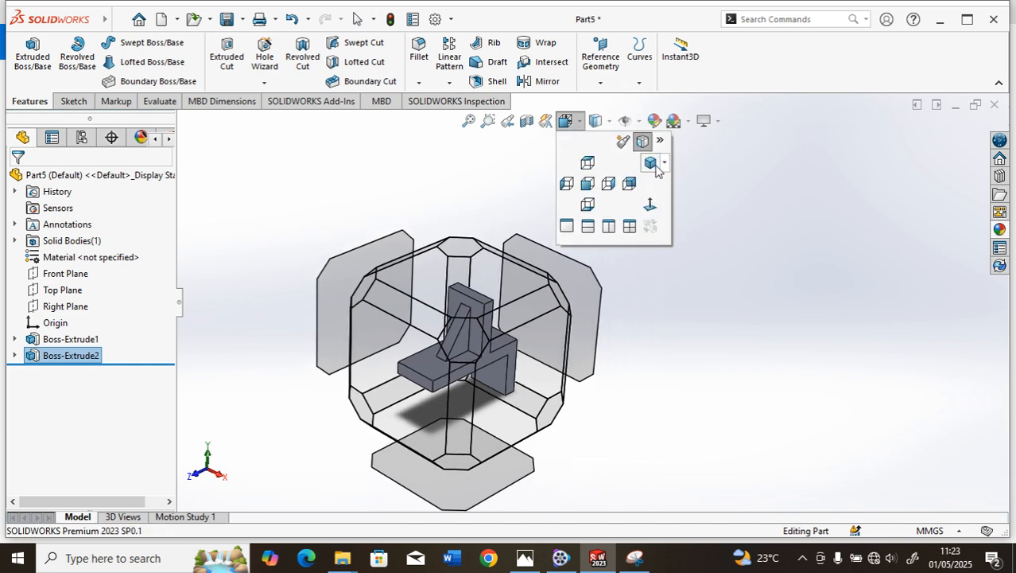
click(652, 164)
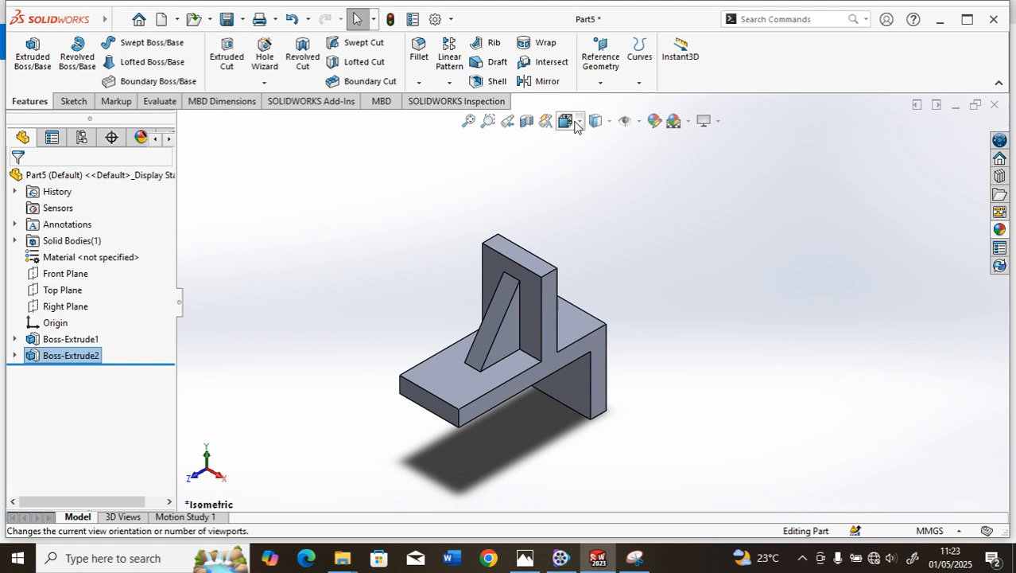
- Set the display style to Hidden Lines Removed and compare the bracket with the reference image 019.jpg
click(606, 124)
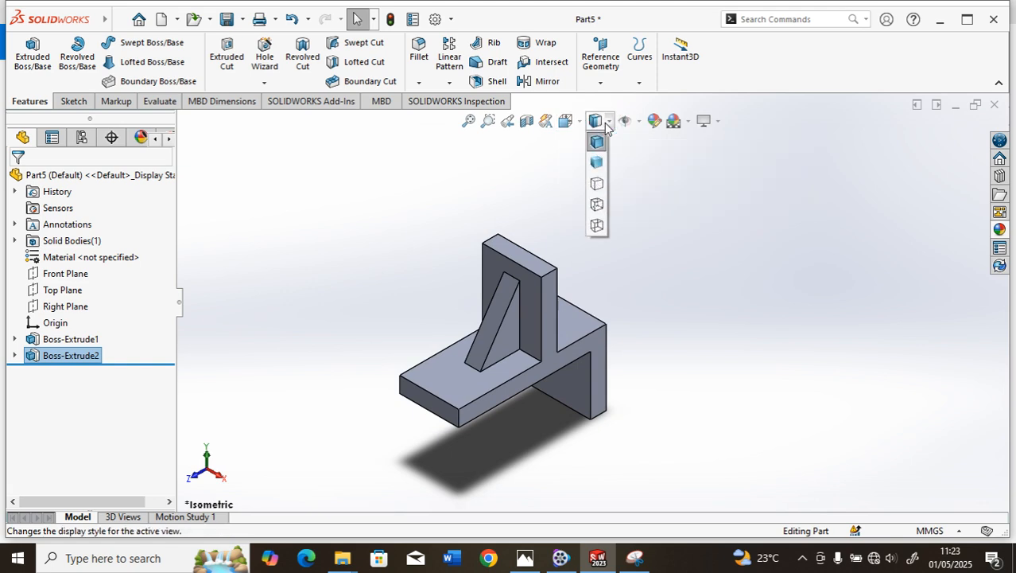
click(596, 180)
scroll(719, 267, up, 1)
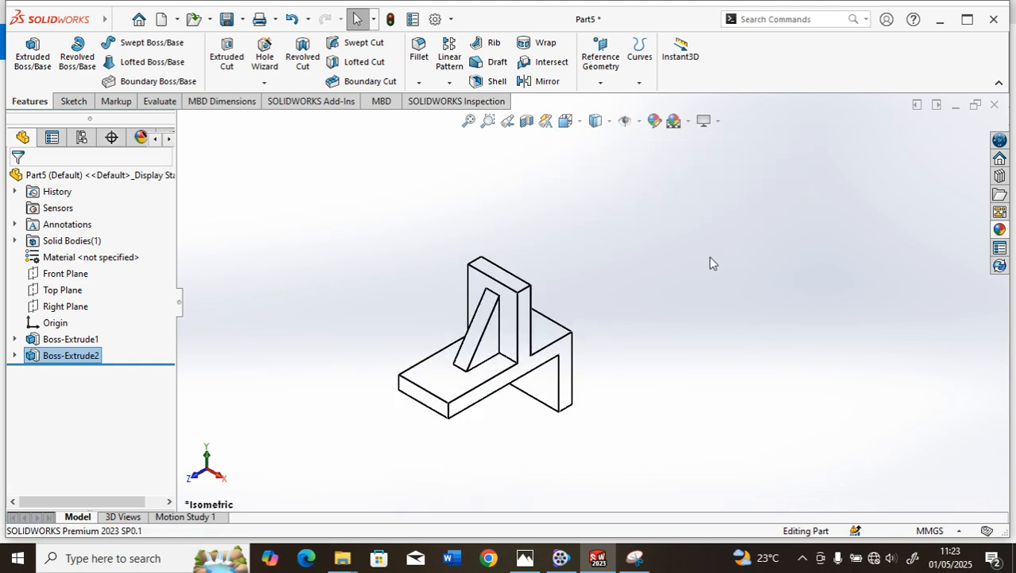
click(522, 556)
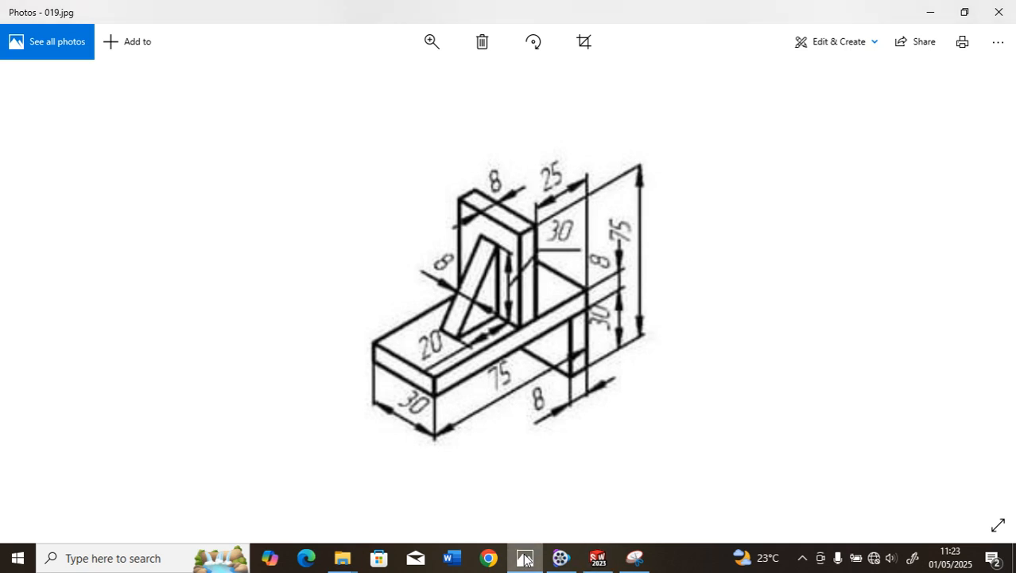
click(525, 557)
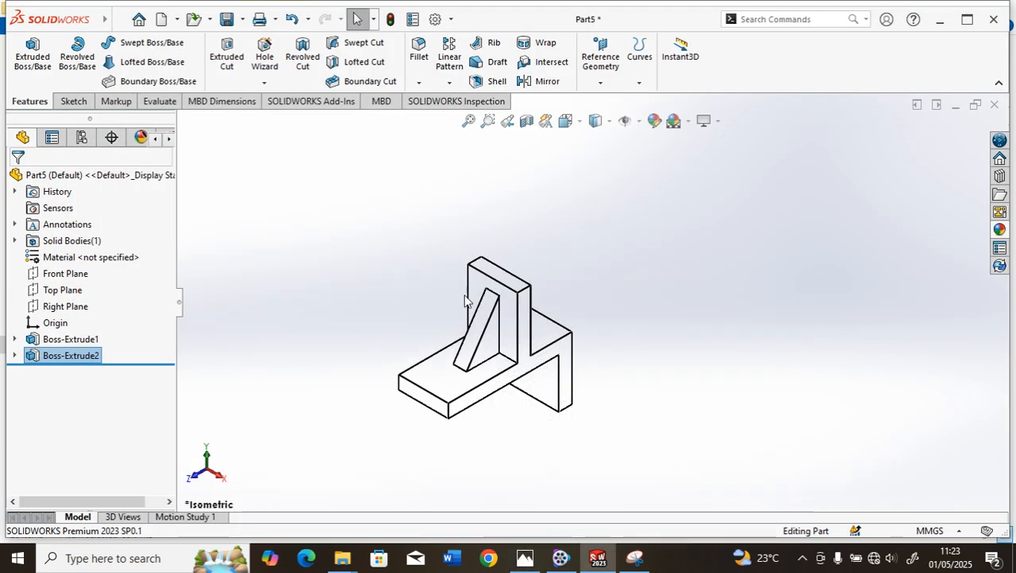
- Start saving the bracket as a SOLIDWORKS part in the sketch folder on the Desktop
click(226, 24)
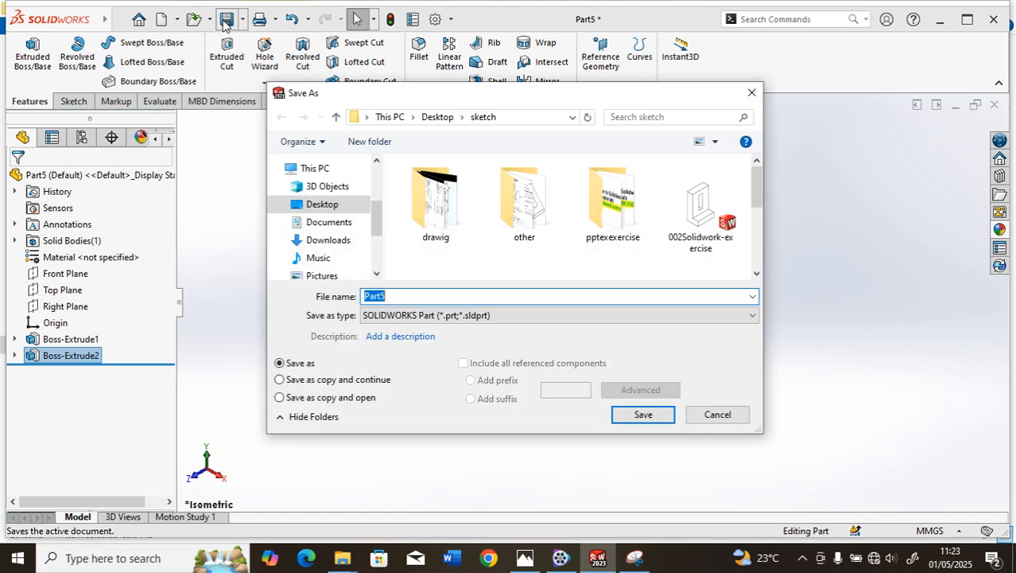